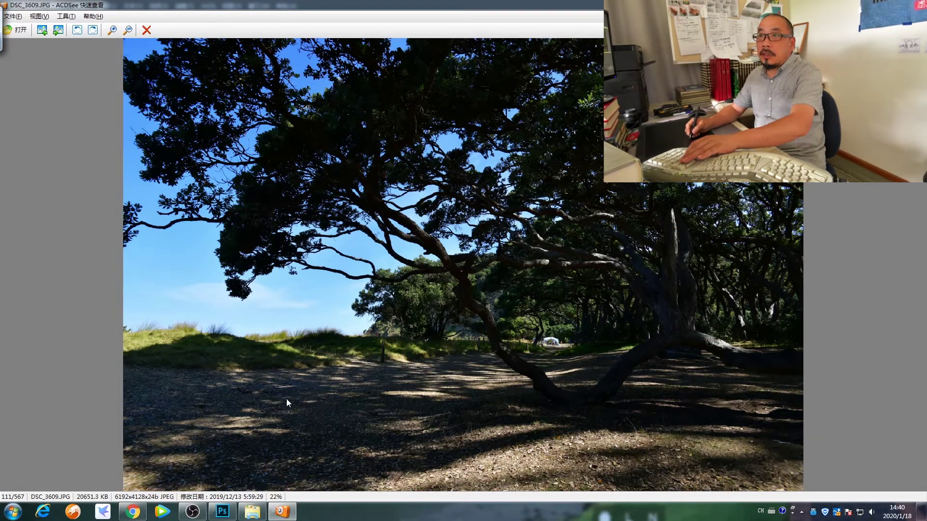
# - Page through grove shots DSC_3609–DSC_3612 in ACDSee twice, then switch to Photoshop
pyautogui.press('pagedown')
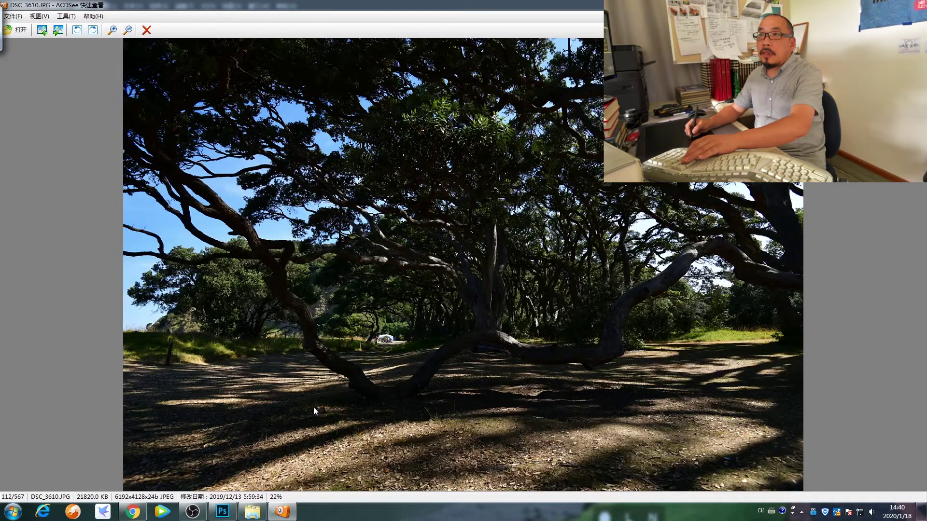
pyautogui.press('pagedown')
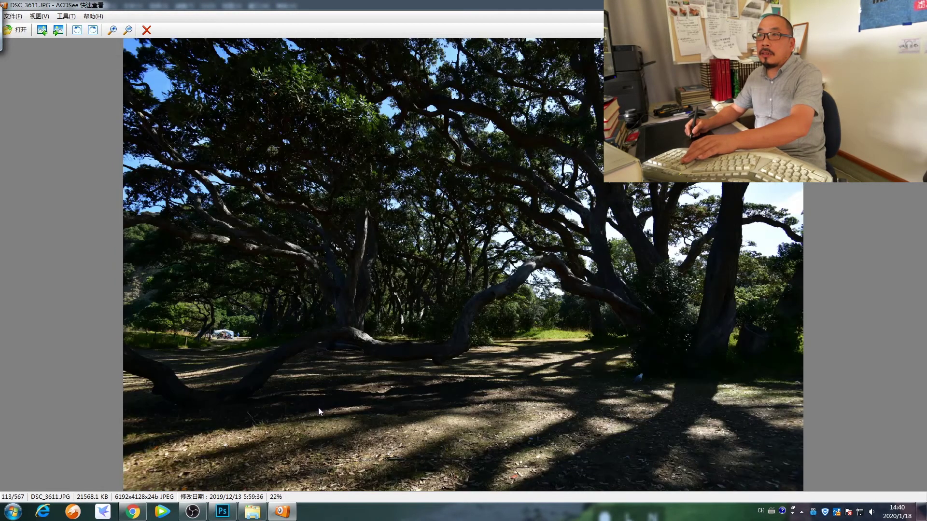
pyautogui.press('pagedown')
pyautogui.press('pagedown')
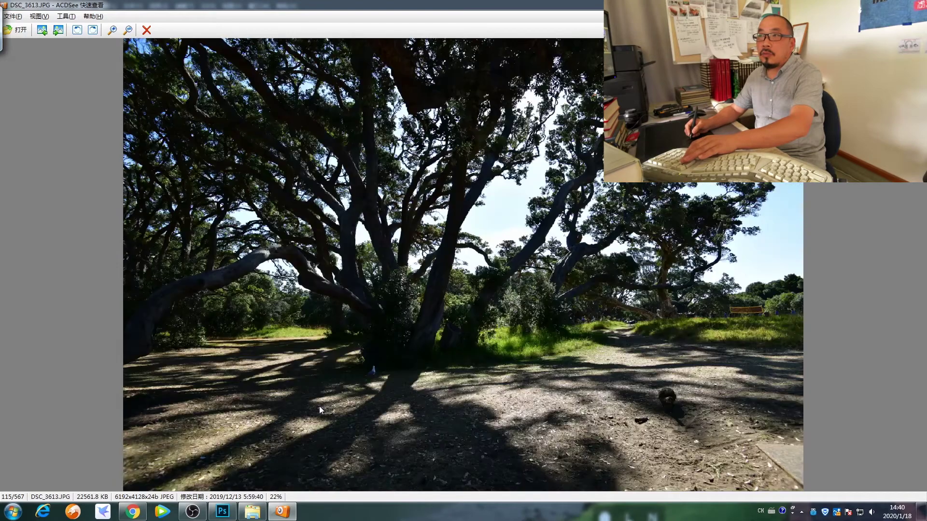
pyautogui.press('pageup')
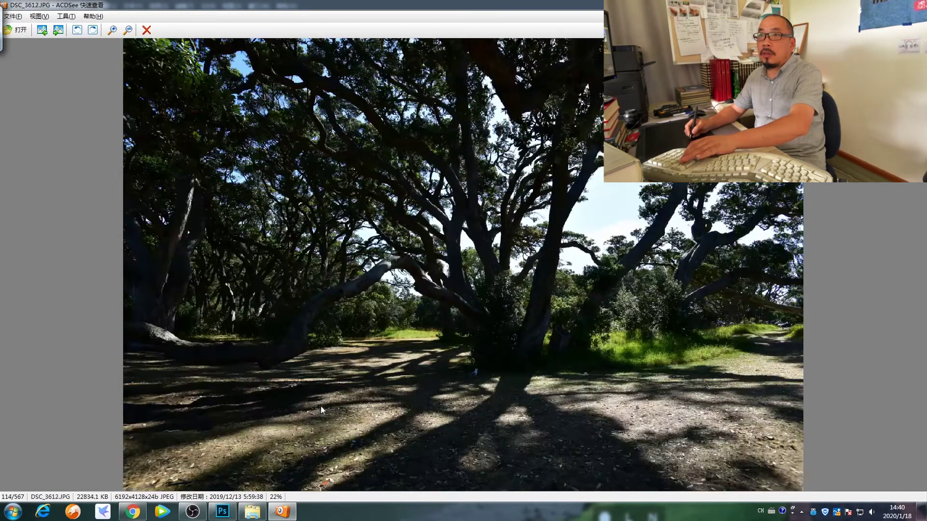
pyautogui.press('pageup')
pyautogui.press('pageup')
pyautogui.press('pageup')
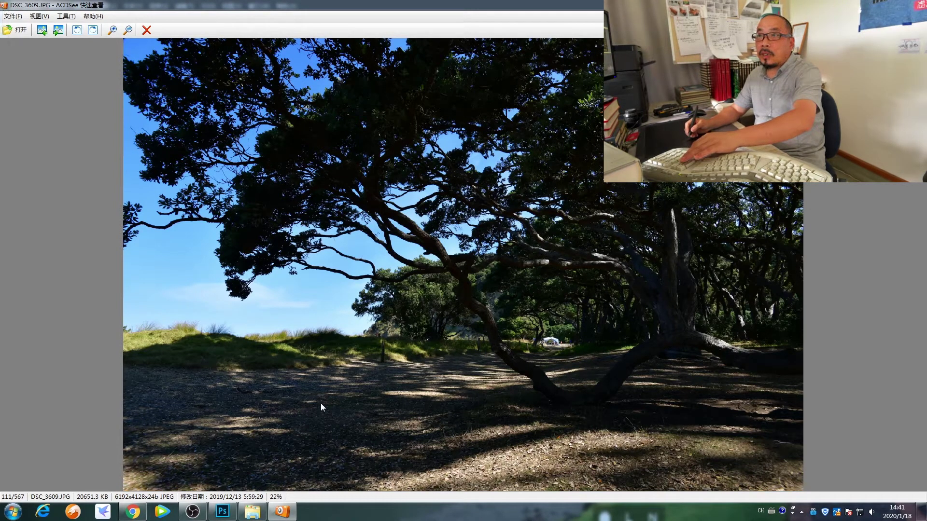
pyautogui.press('pagedown')
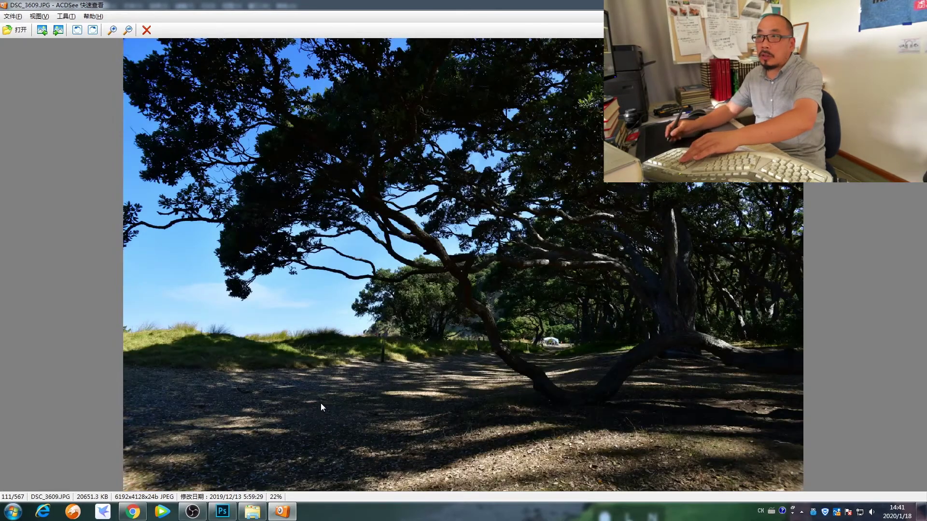
pyautogui.press('pagedown')
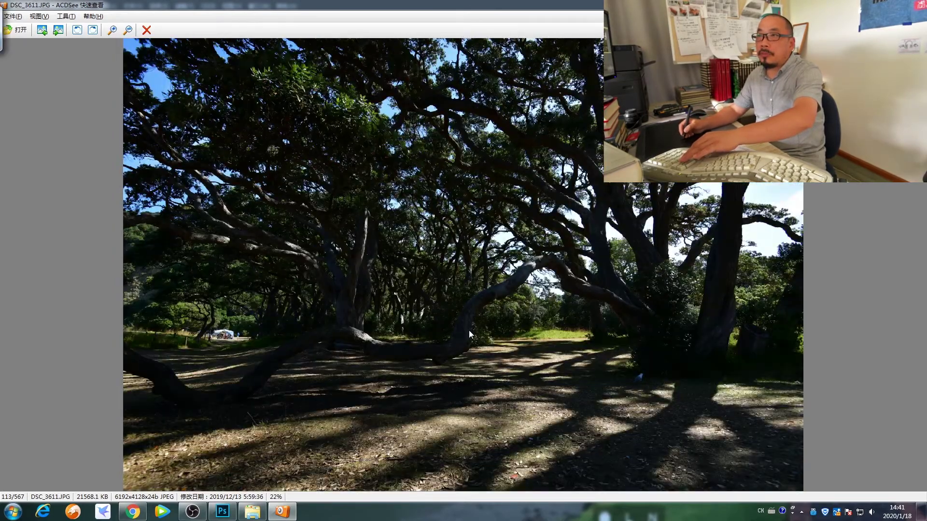
pyautogui.press('pagedown')
pyautogui.press('pagedown')
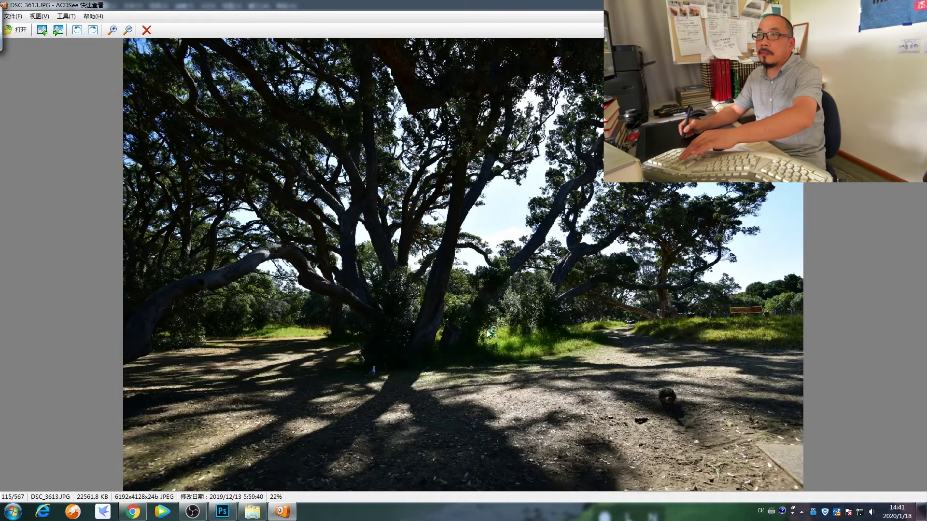
pyautogui.press('pageup')
pyautogui.press('pageup')
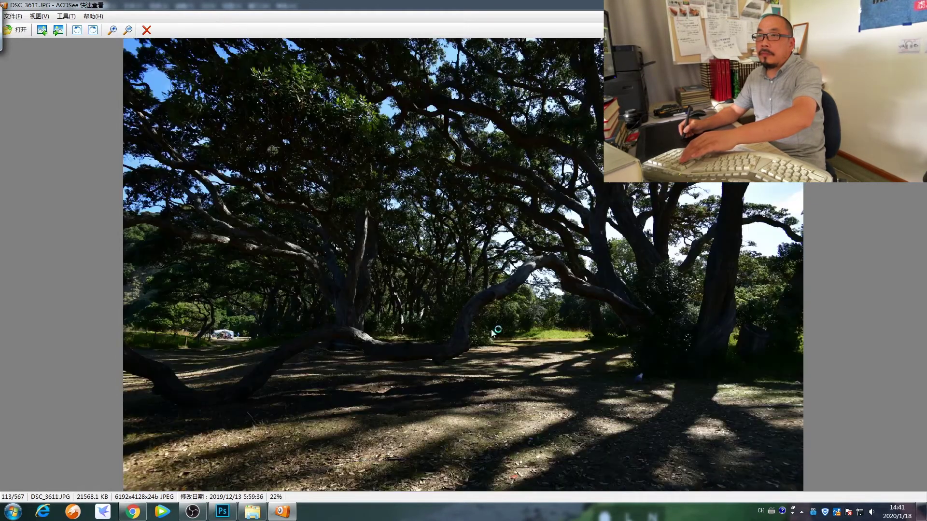
pyautogui.press('pageup')
pyautogui.press('pageup')
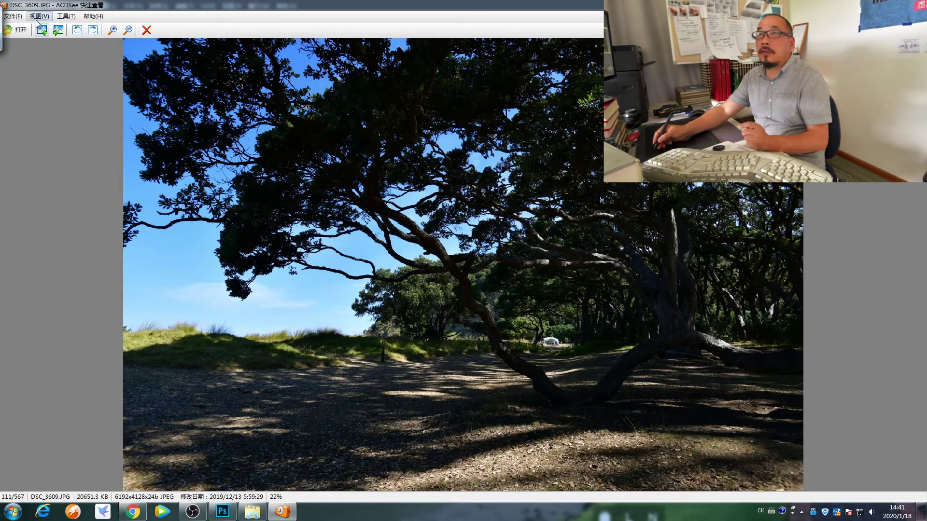
pyautogui.hotkey('alt', 'Tab')
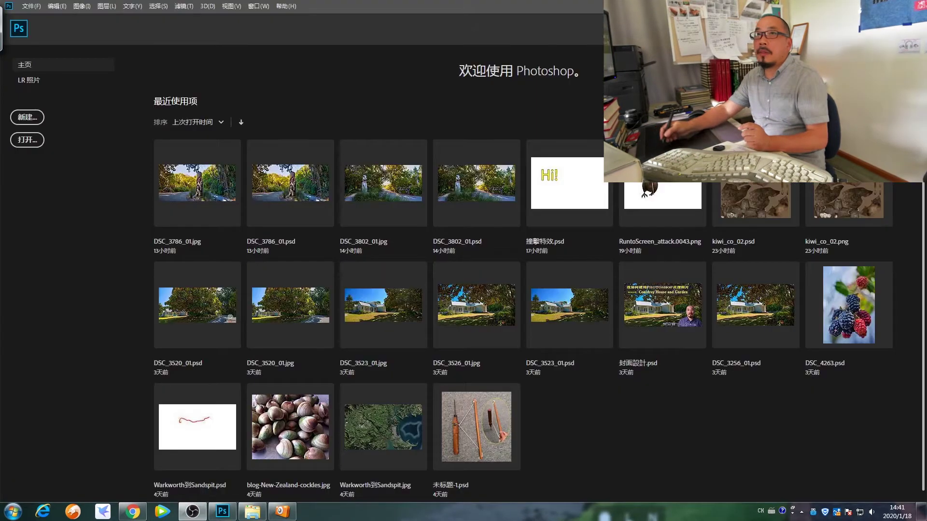
# - Open the Photomerge dialog via File > Automate > Photomerge
pyautogui.click(32, 7)
pyautogui.moveTo(40, 231)
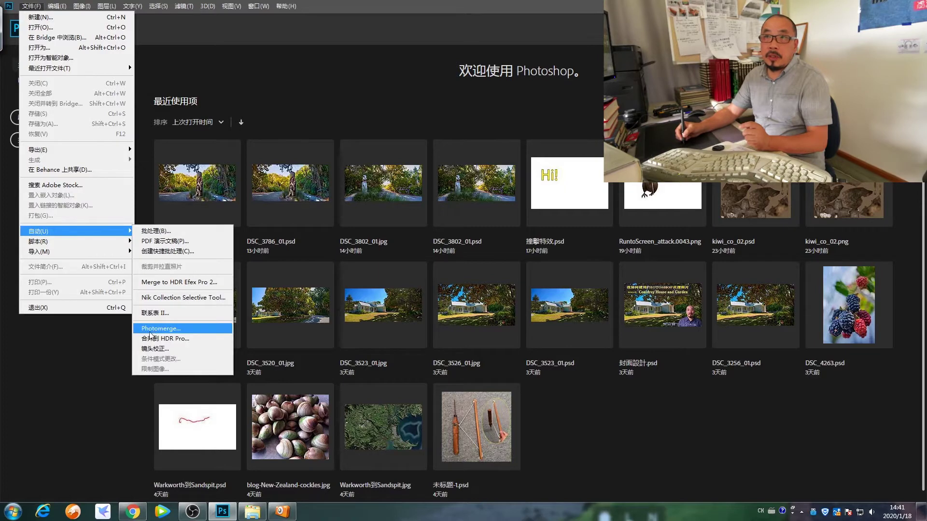
pyautogui.click(173, 331)
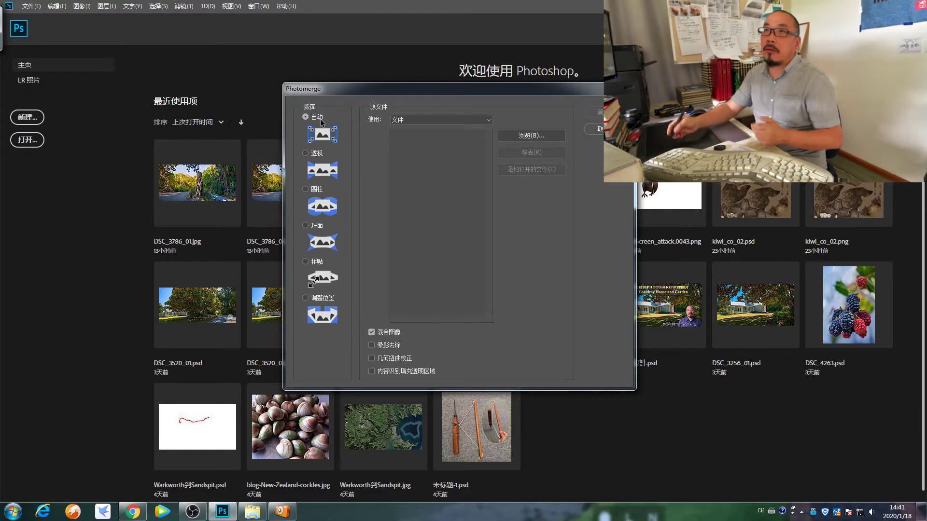
# - Run a Cylindrical Photomerge on DSC_3609–DSC_3613.NEF from the Raw folder on drive I:
pyautogui.click(305, 189)
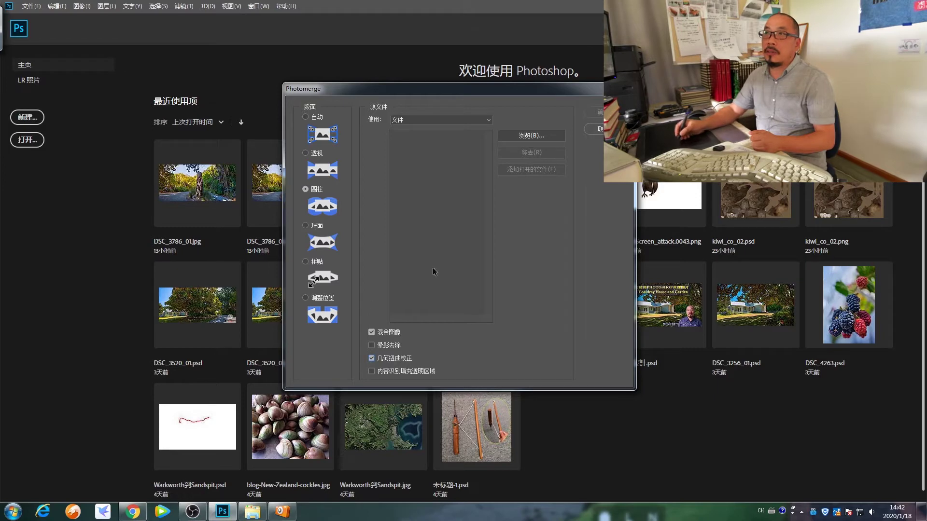
pyautogui.click(524, 135)
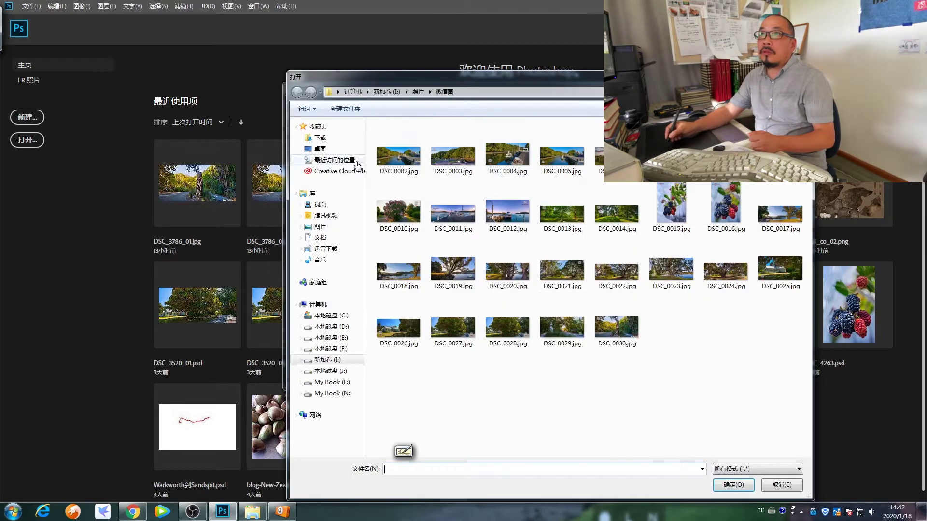
pyautogui.click(383, 90)
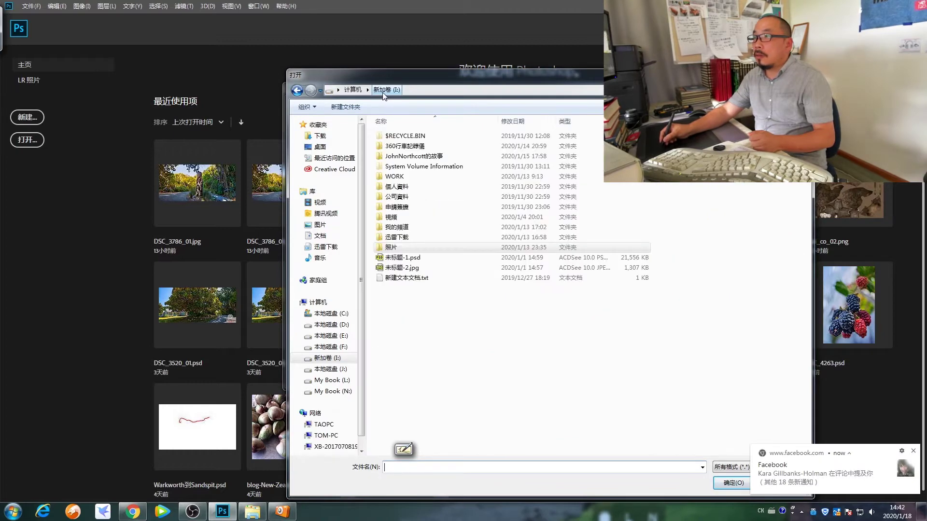
pyautogui.doubleClick(405, 263)
pyautogui.click(417, 285)
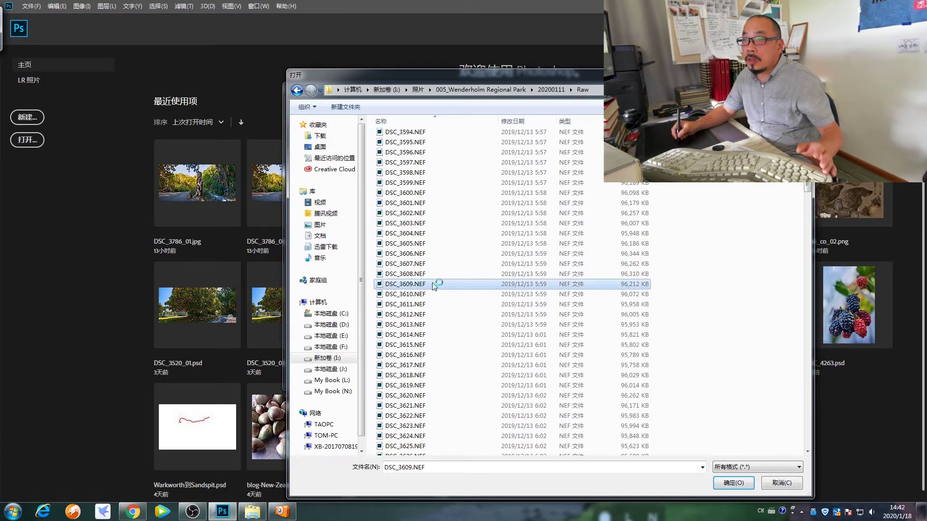
pyautogui.keyDown('shift'); pyautogui.click(419, 295); pyautogui.keyUp('shift')
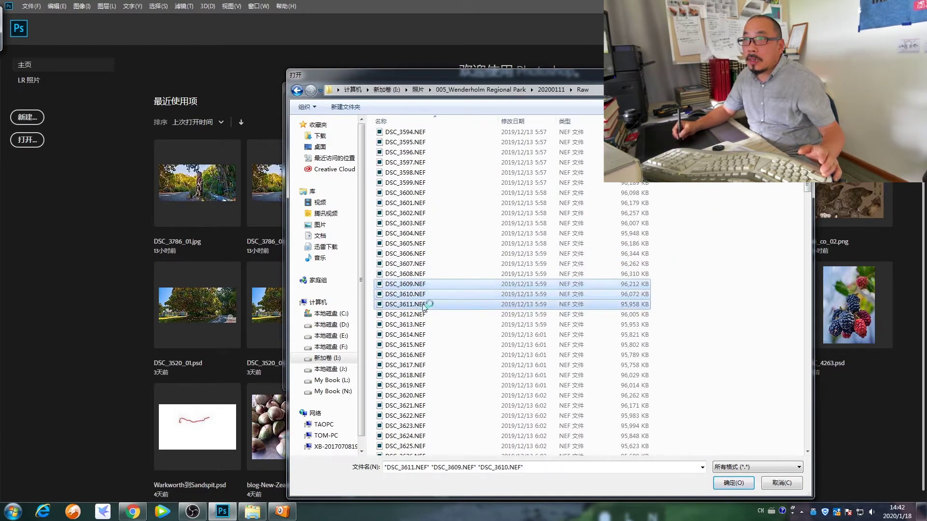
pyautogui.keyDown('shift'); pyautogui.click(421, 315); pyautogui.keyUp('shift')
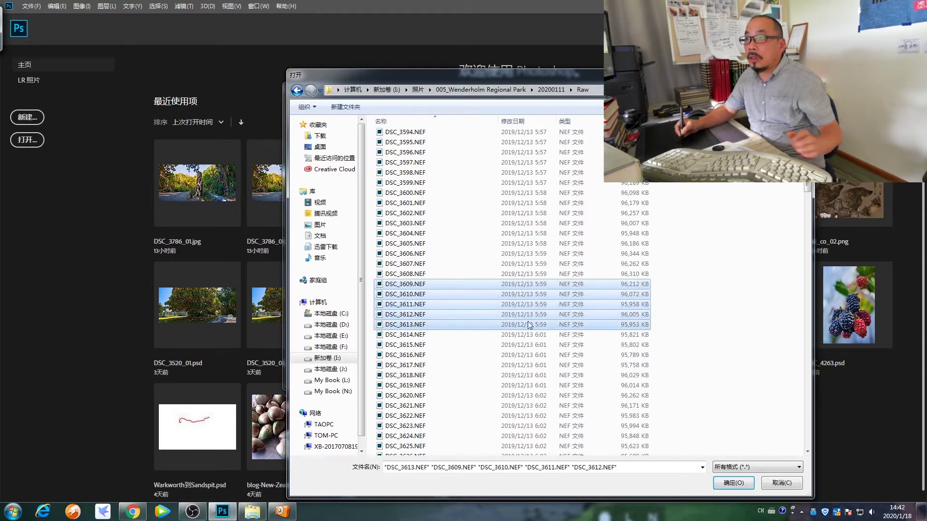
pyautogui.click(731, 483)
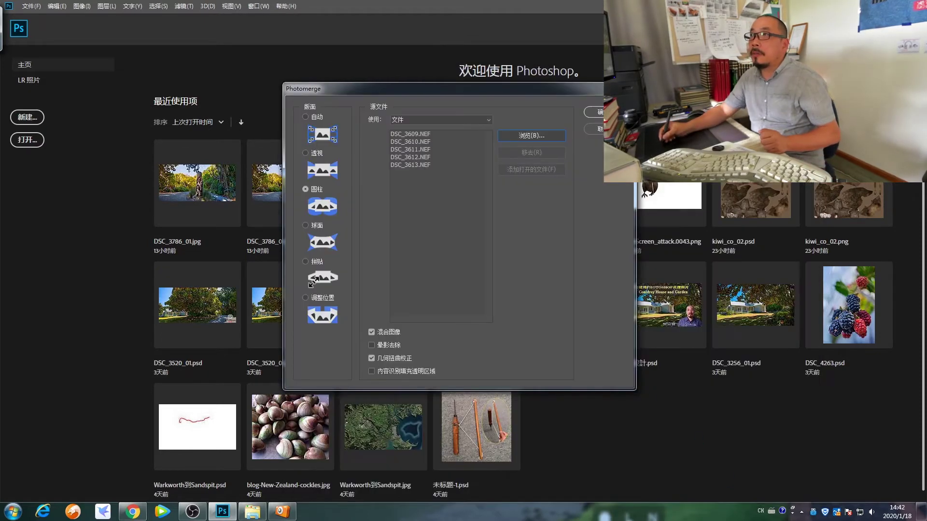
pyautogui.press('Return')
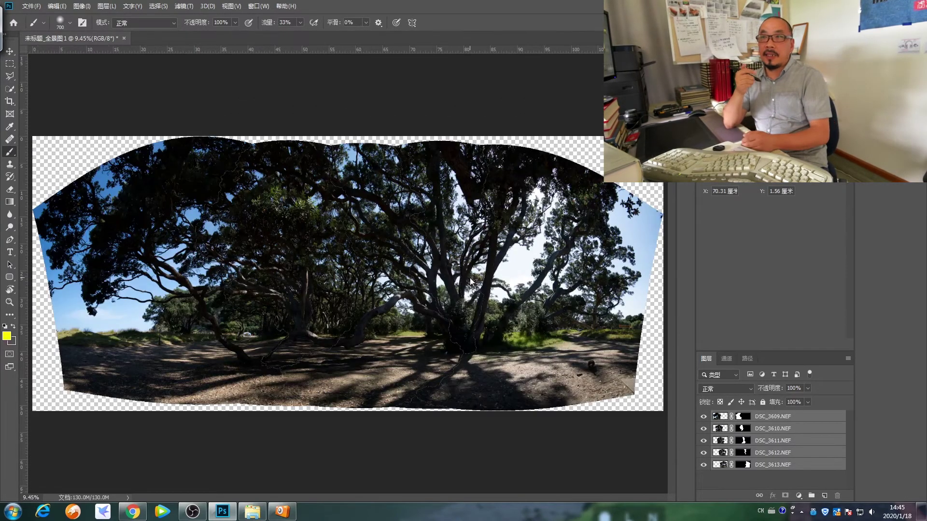
# - Check the DSC_3610 and DSC_3612 masks, then hide every layer except DSC_3609
pyautogui.click(751, 418)
pyautogui.click(749, 441)
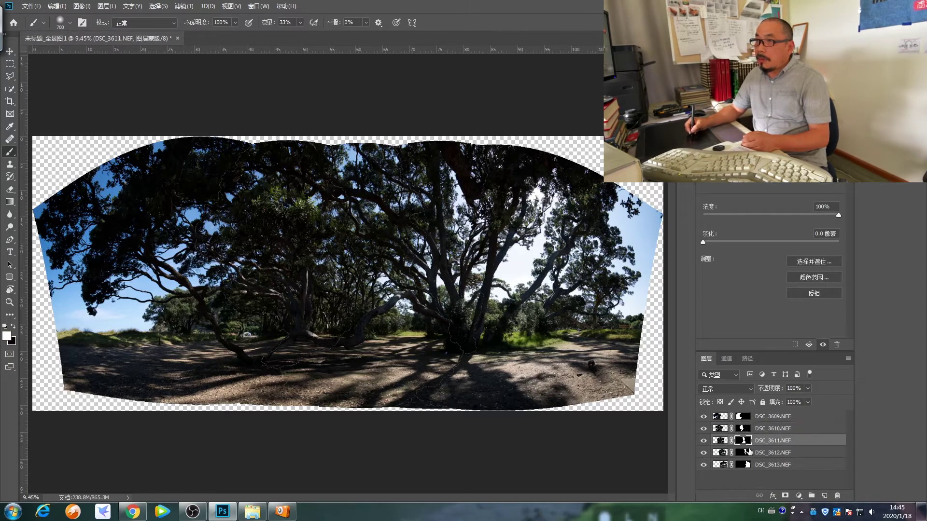
pyautogui.click(704, 429)
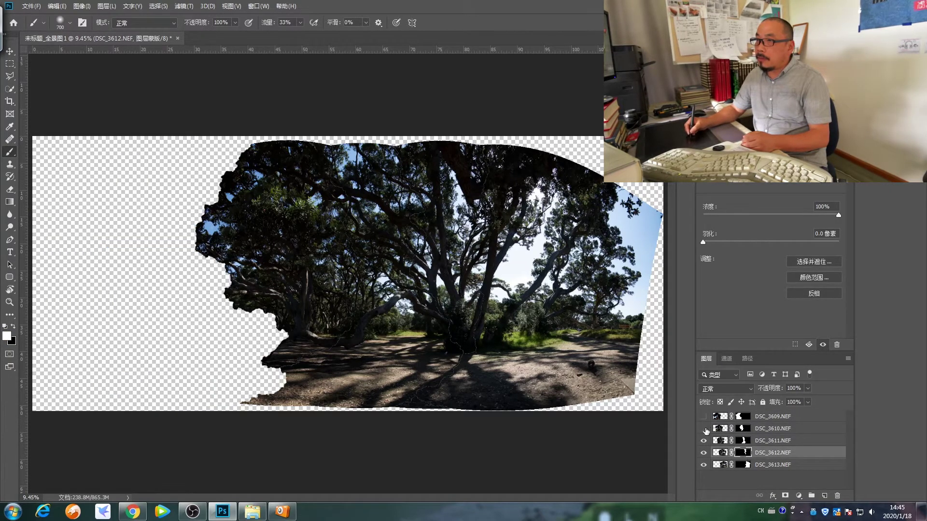
pyautogui.click(704, 453)
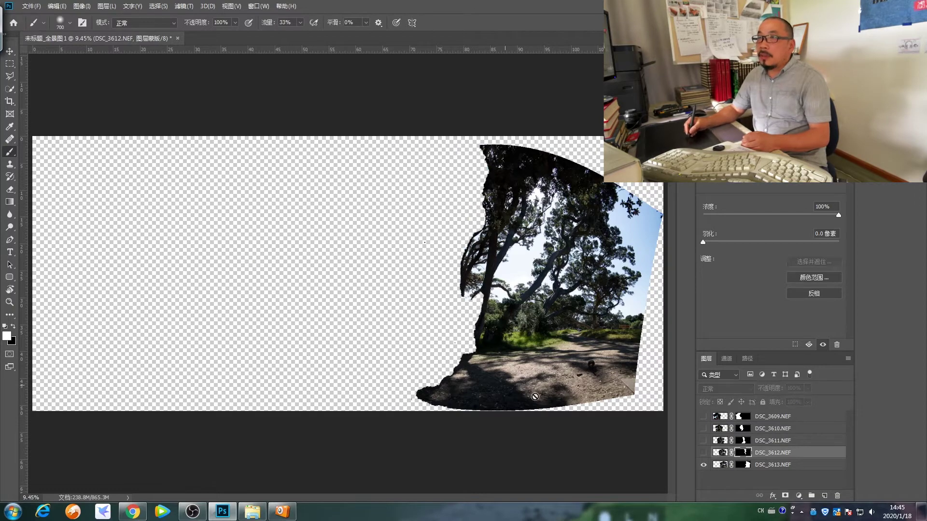
pyautogui.click(703, 416)
pyautogui.click(703, 465)
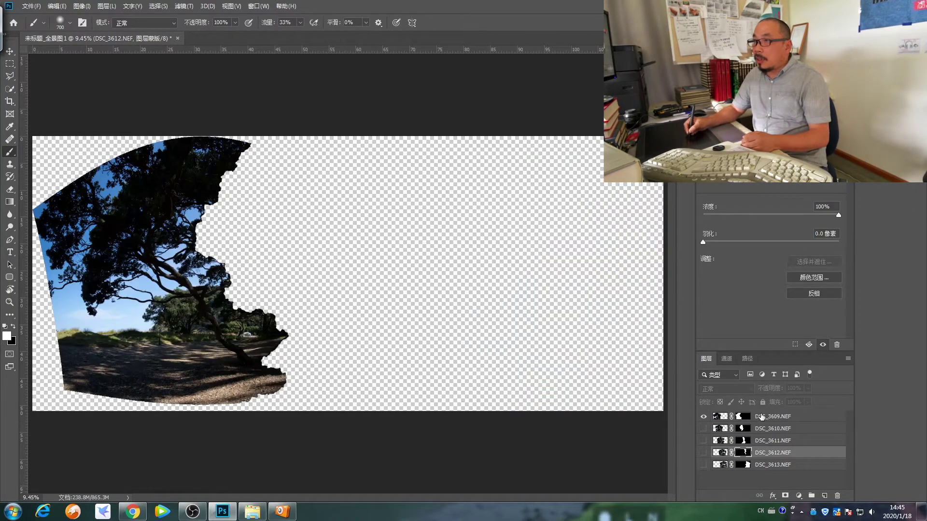
# - Turn layers DSC_3610 through DSC_3613 back on and make DSC_3613 the active layer
pyautogui.click(704, 429)
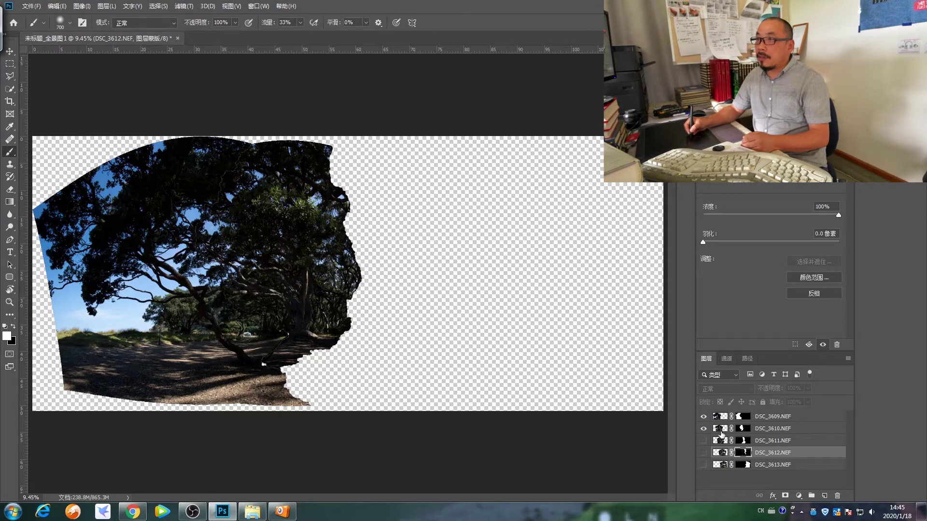
pyautogui.click(704, 440)
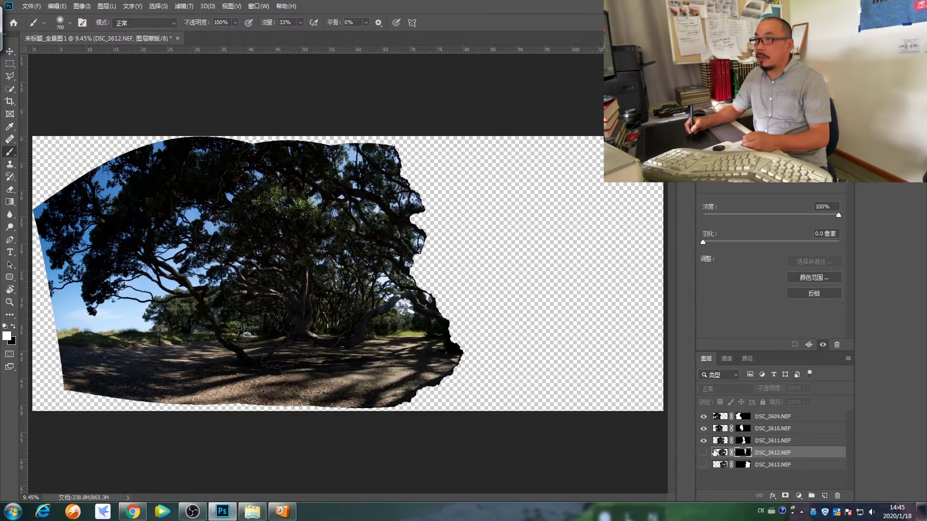
pyautogui.click(704, 454)
pyautogui.click(704, 465)
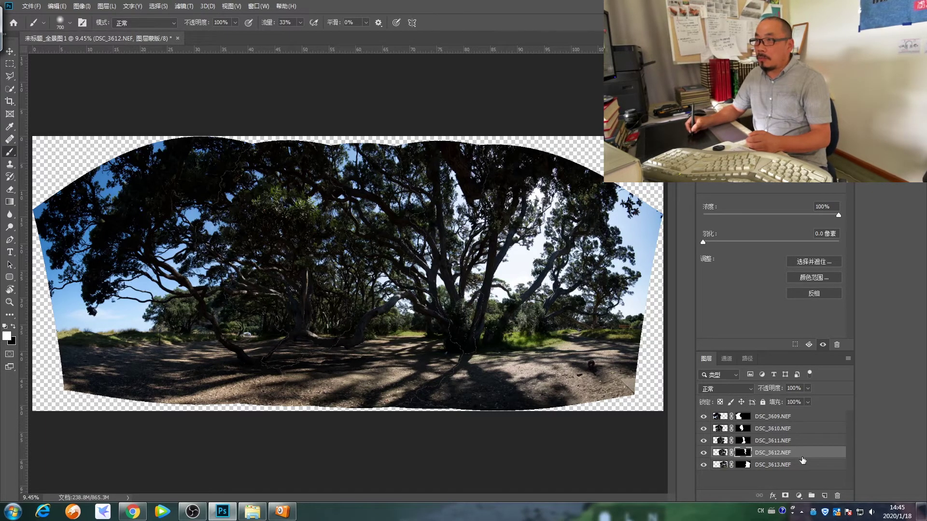
pyautogui.click(704, 465)
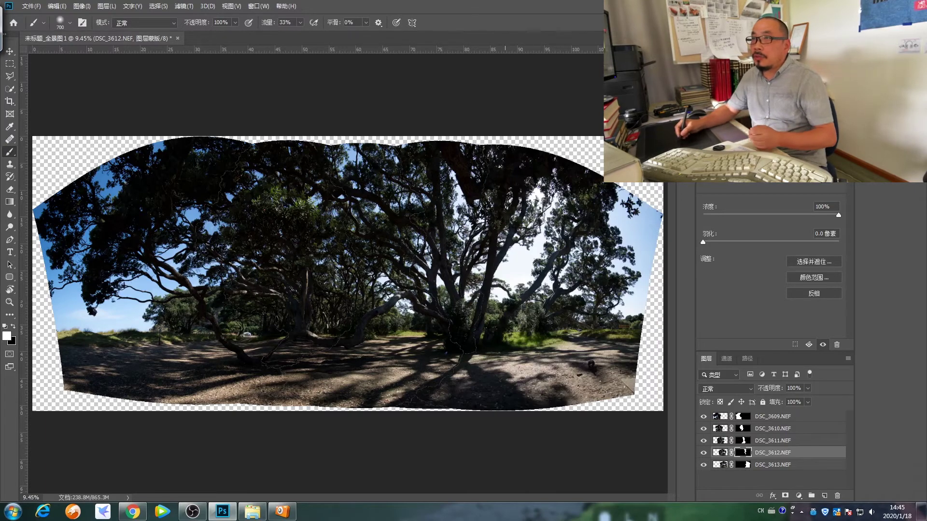
pyautogui.click(802, 466)
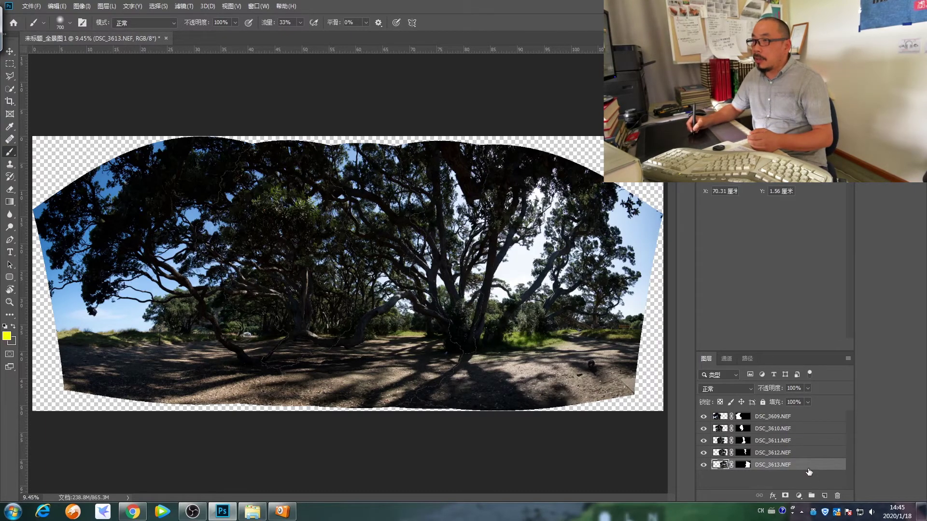
# - Add a Curves adjustment layer and pull its midpoint down to input 132, output 111
pyautogui.click(799, 498)
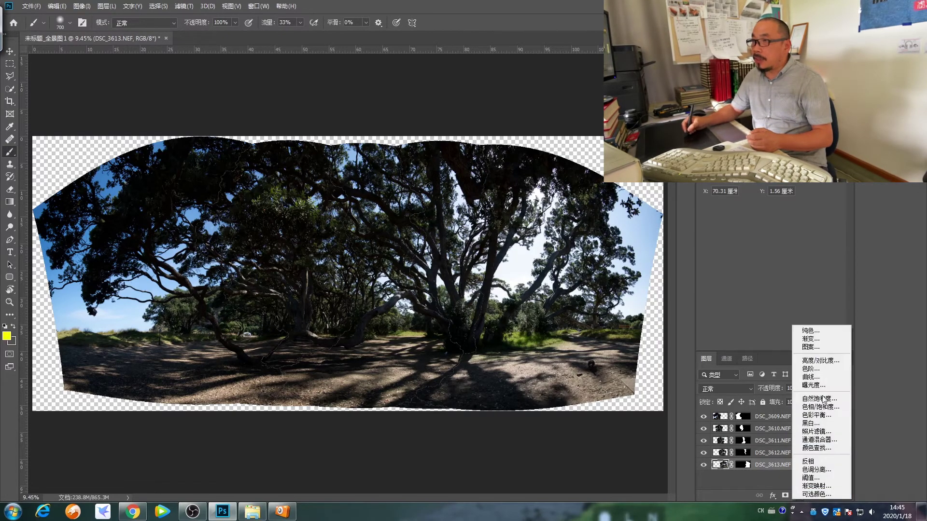
pyautogui.click(826, 379)
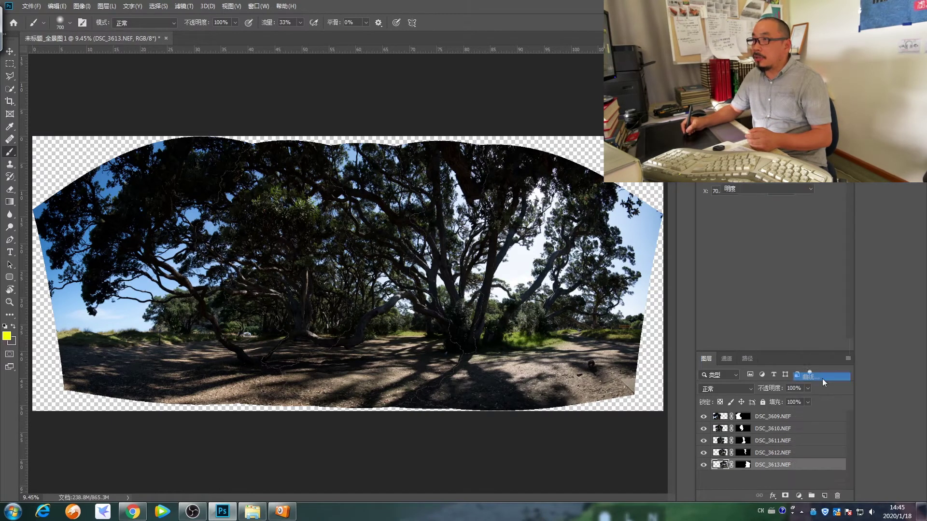
pyautogui.moveTo(784, 254)
pyautogui.mouseDown()
pyautogui.moveTo(790, 262)
pyautogui.moveTo(778, 260)
pyautogui.mouseUp()
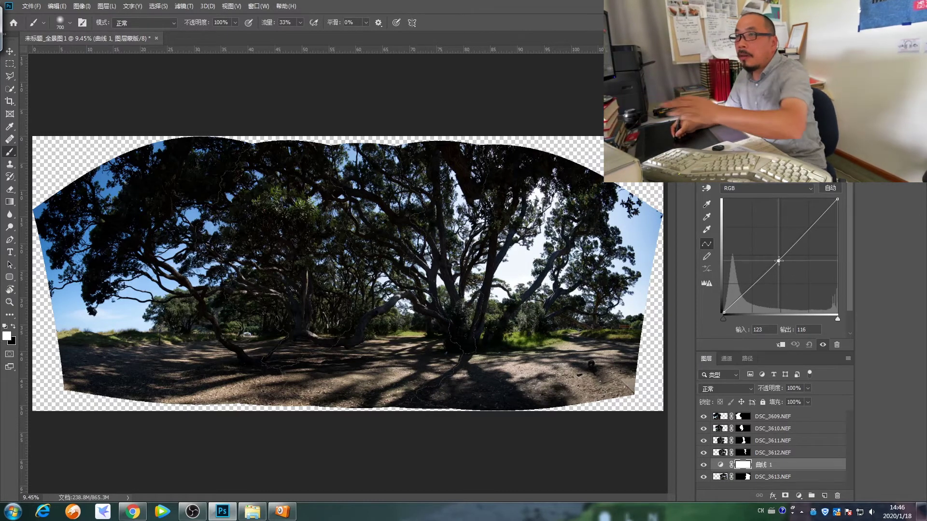
pyautogui.moveTo(778, 260); pyautogui.dragTo(783, 263)
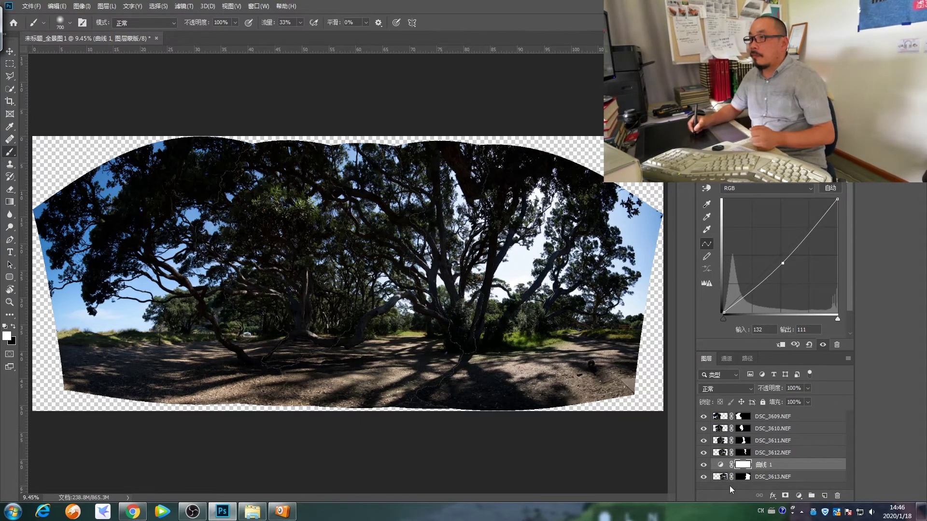
# - Delete Curves 1, select all five photo layers and stamp them into merged layer 图层 1
pyautogui.moveTo(819, 471); pyautogui.dragTo(838, 496)
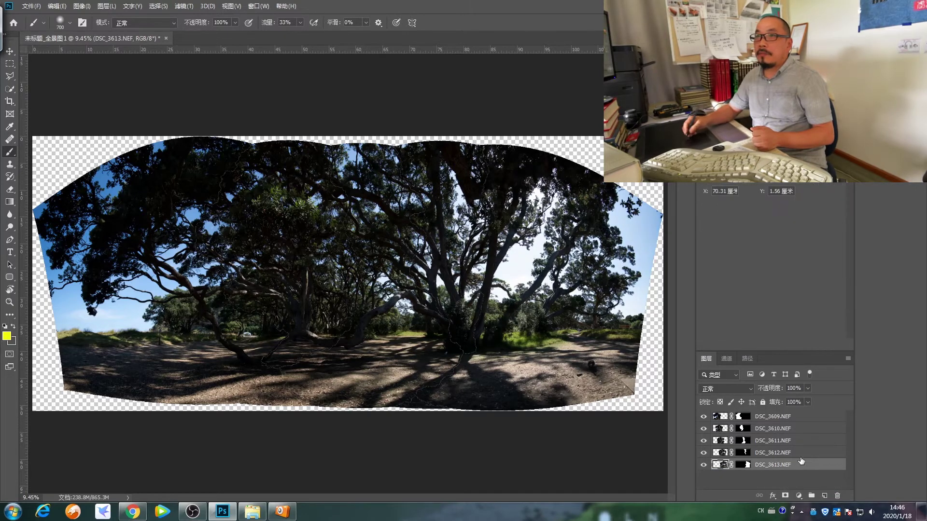
pyautogui.click(796, 419)
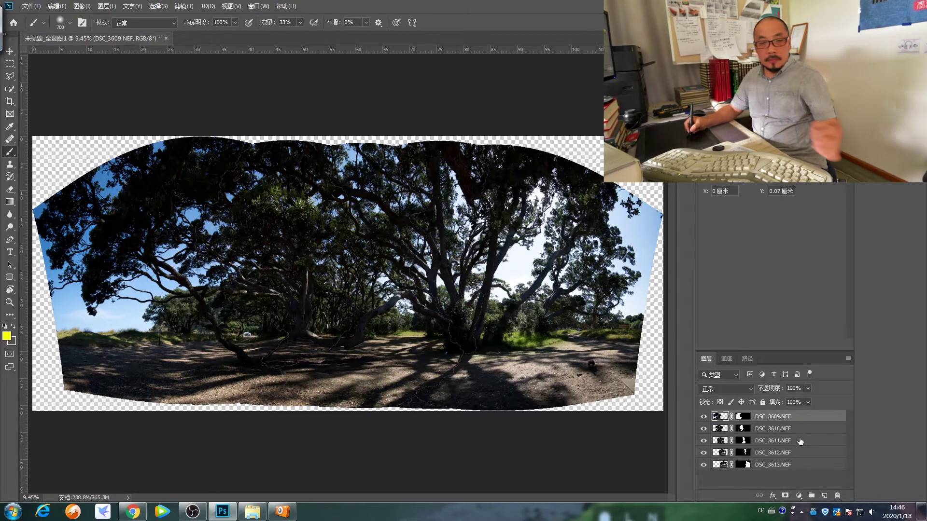
pyautogui.keyDown('shift'); pyautogui.click(801, 466); pyautogui.keyUp('shift')
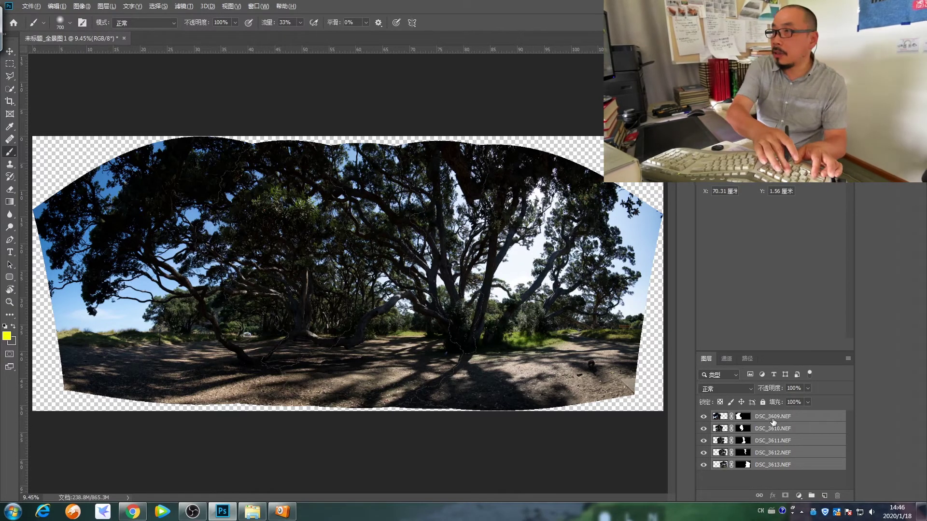
pyautogui.hotkey('ctrl', 'shift', 'alt', 'e')
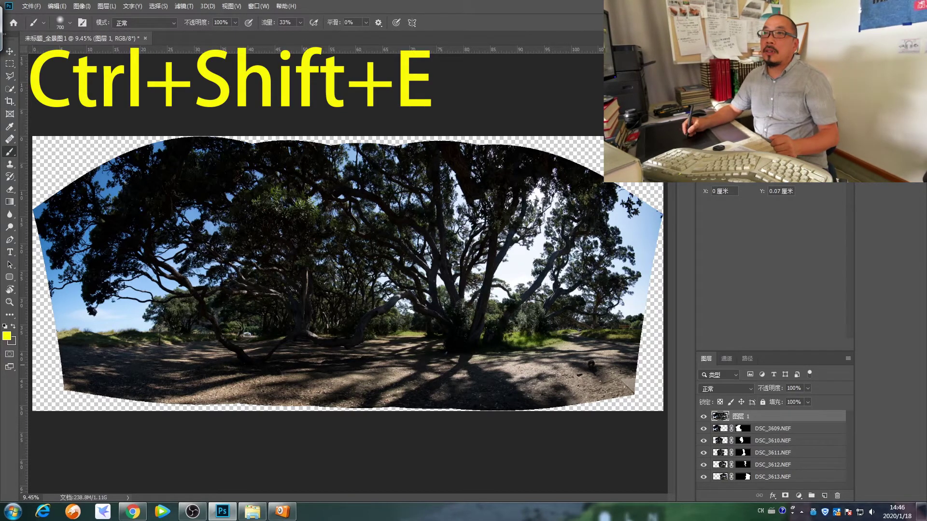
# - Put the merged layer 图层 1 into Warp mode and zoom out to see it whole
pyautogui.click(56, 8)
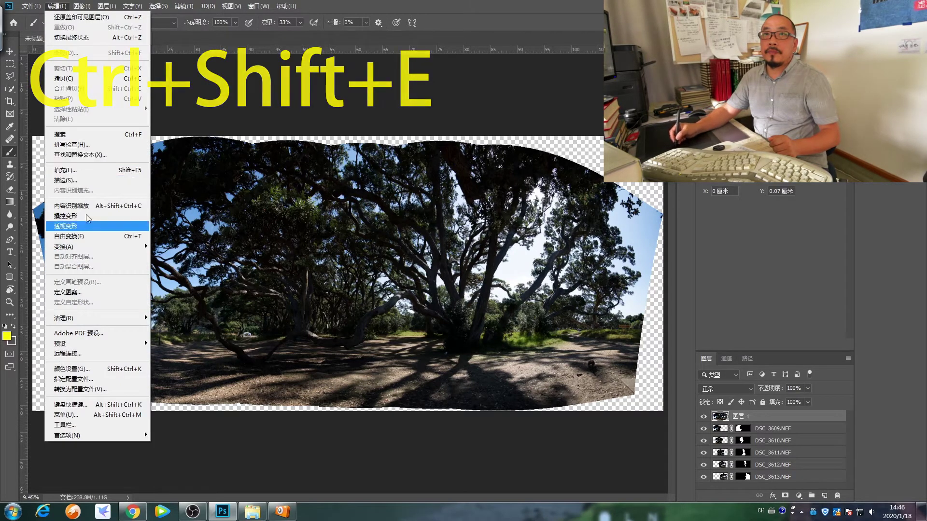
pyautogui.moveTo(64, 246)
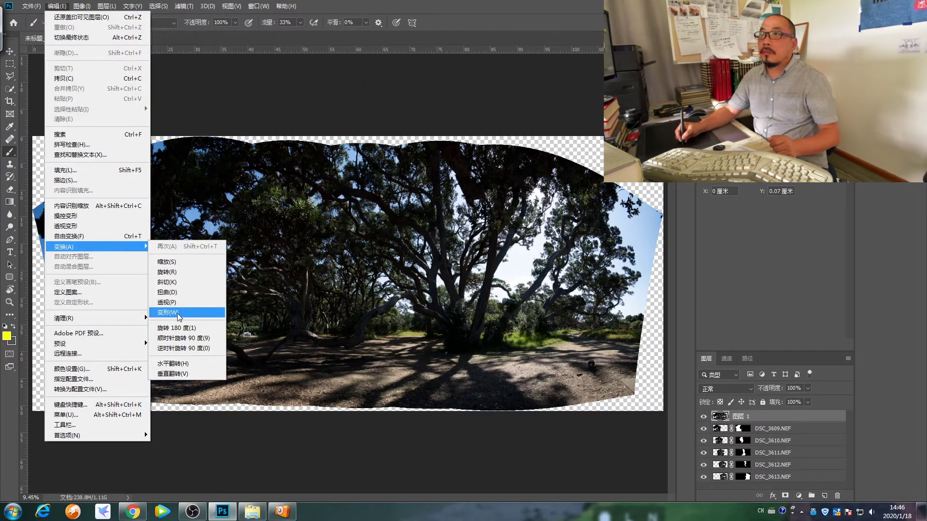
pyautogui.click(175, 314)
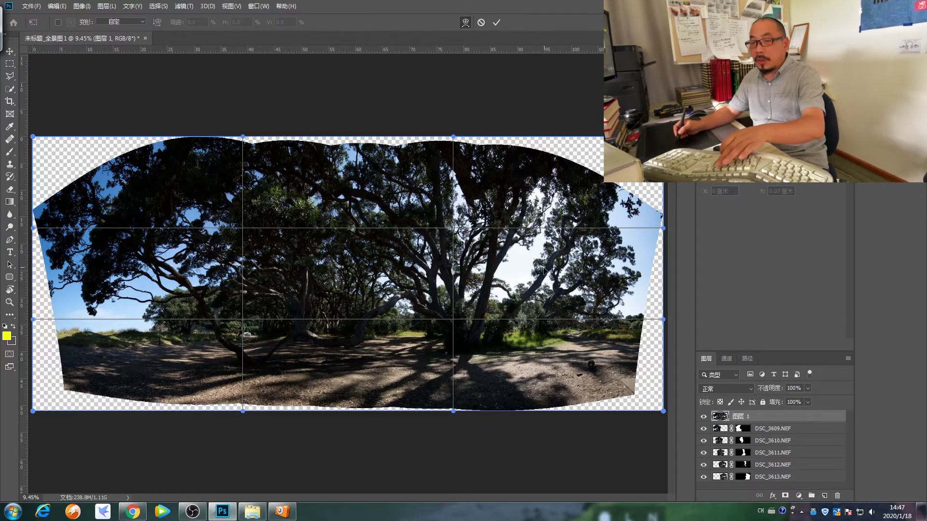
pyautogui.hotkey('ctrl', '-')
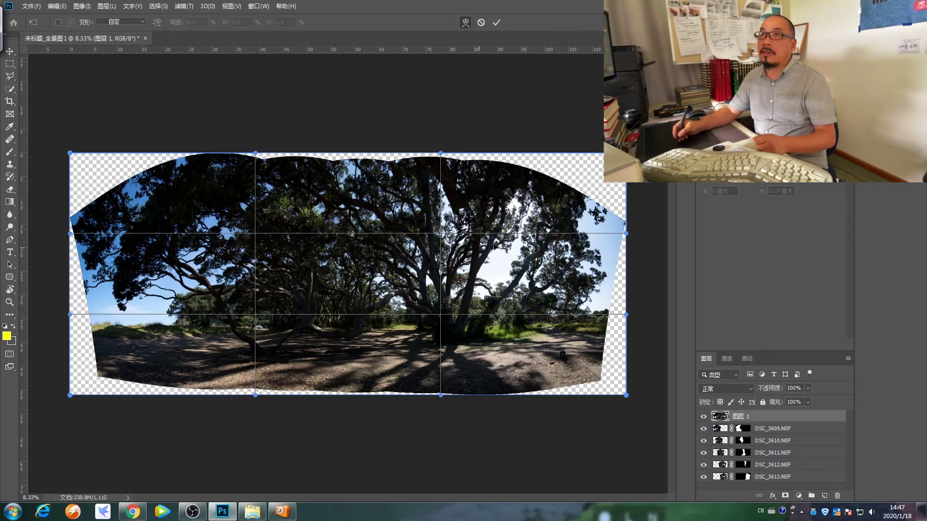
# - Drag the four warp corners and top, bottom and right edges outward toward the transparent gaps
pyautogui.moveTo(627, 397); pyautogui.dragTo(636, 403)
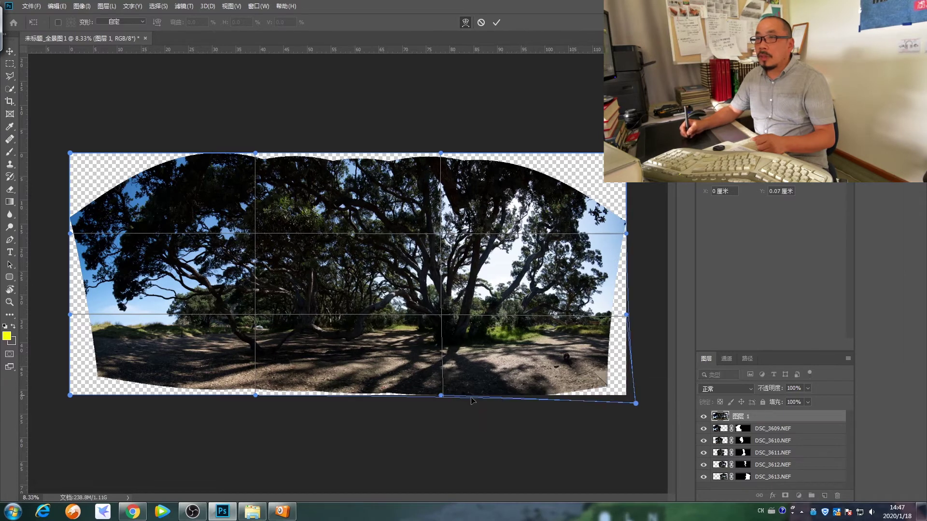
pyautogui.moveTo(440, 395); pyautogui.dragTo(437, 383)
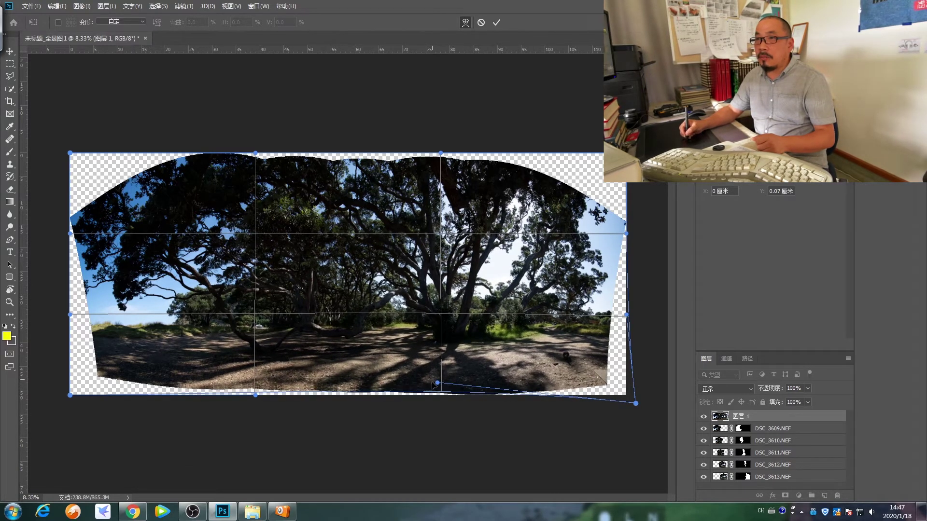
pyautogui.moveTo(70, 395); pyautogui.dragTo(60, 413)
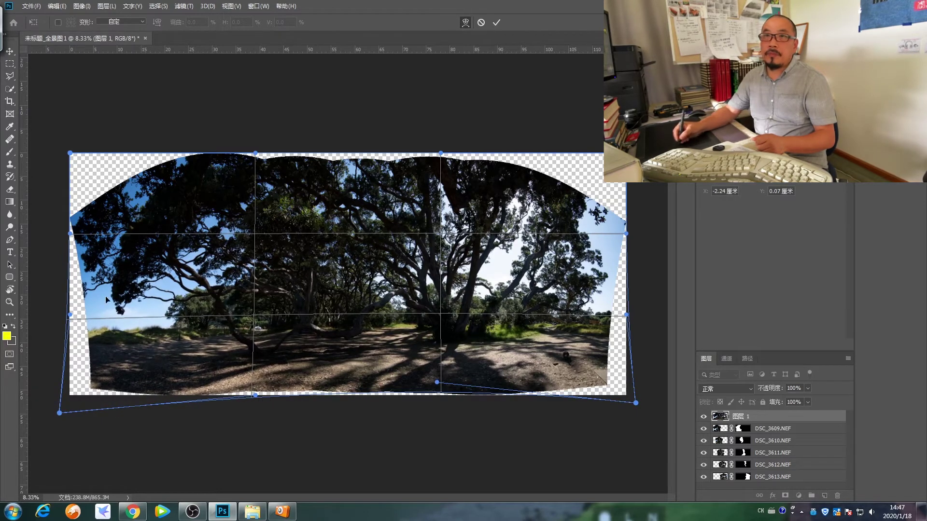
pyautogui.moveTo(70, 153); pyautogui.dragTo(80, 128)
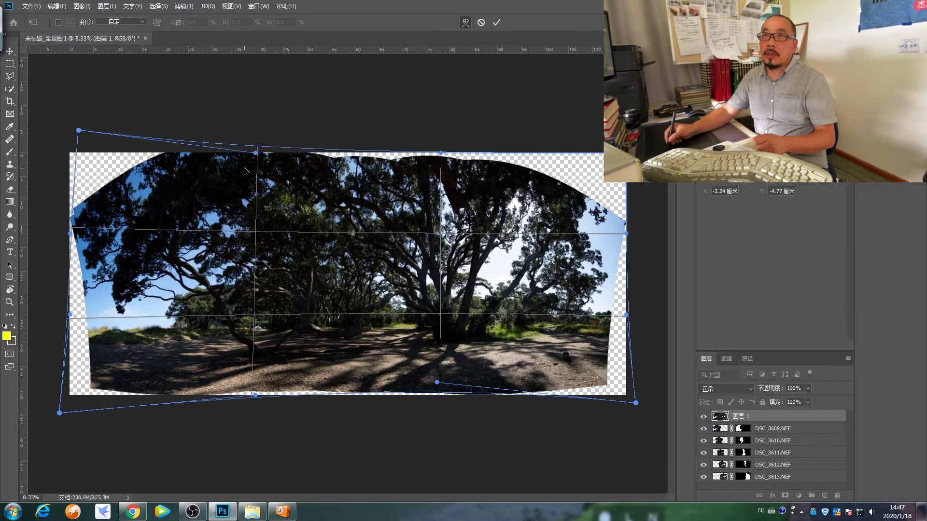
pyautogui.moveTo(256, 154); pyautogui.dragTo(260, 171)
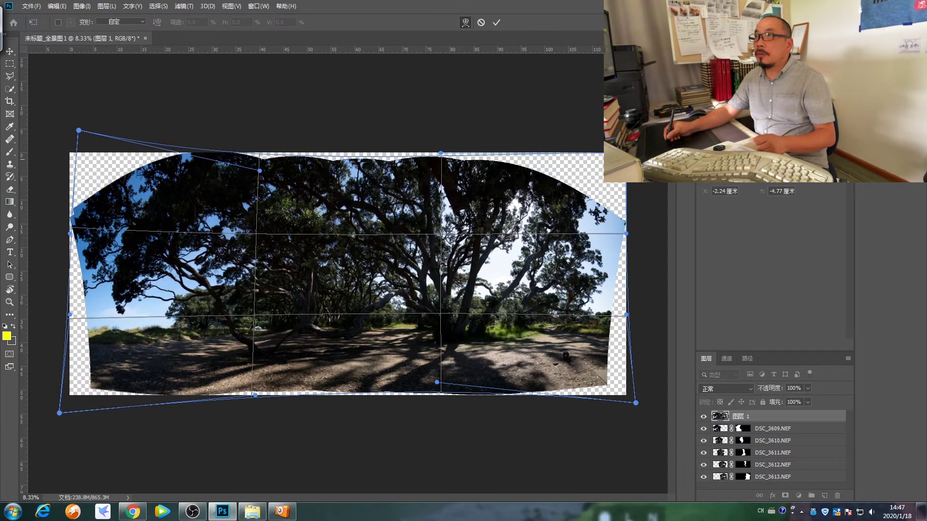
pyautogui.moveTo(626, 153); pyautogui.dragTo(642, 126)
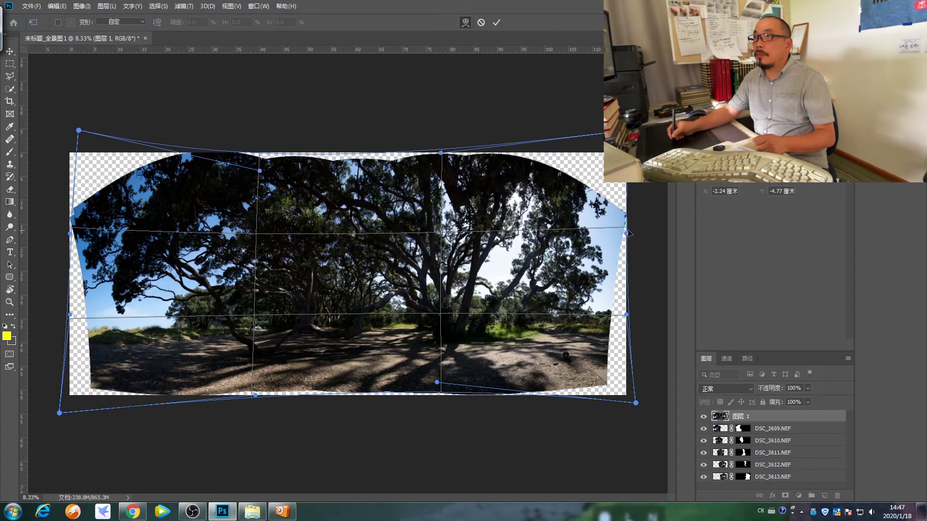
pyautogui.moveTo(627, 234)
pyautogui.mouseDown()
pyautogui.moveTo(626, 206)
pyautogui.moveTo(633, 207)
pyautogui.moveTo(610, 197)
pyautogui.mouseUp()
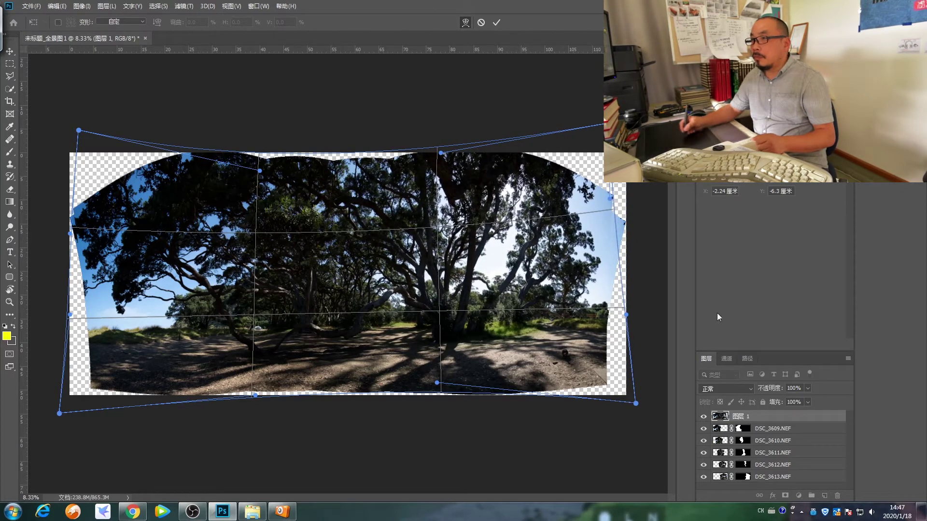
# - Commit the warp and delete the five DSC_3609–DSC_3613.NEF photo layers
pyautogui.press('Return')
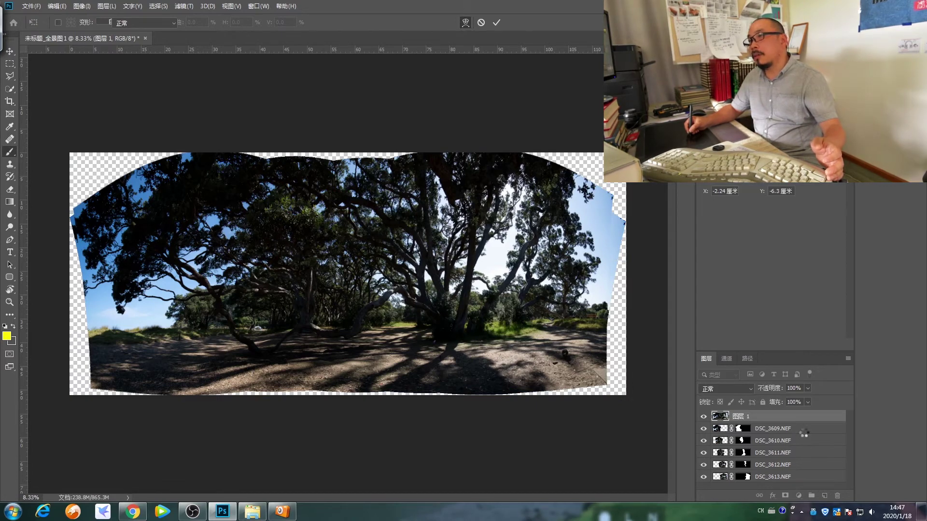
pyautogui.click(785, 429)
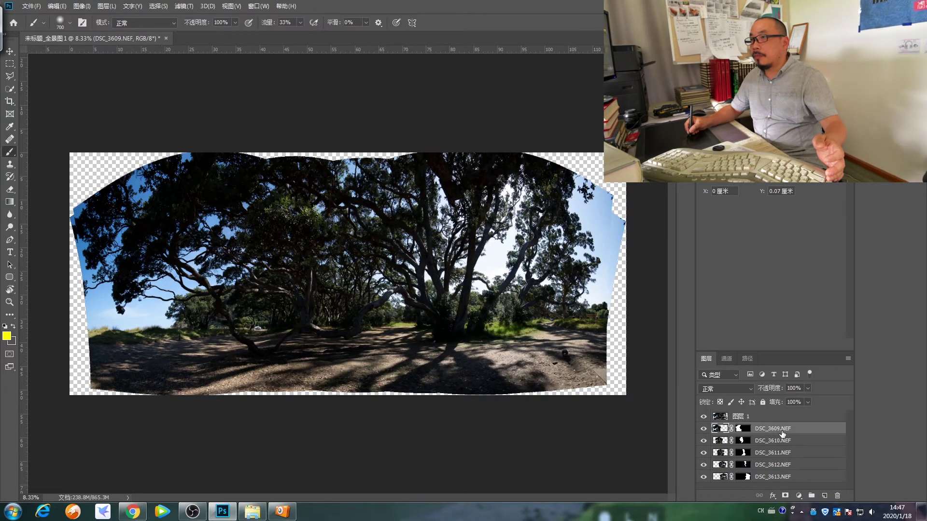
pyautogui.keyDown('shift'); pyautogui.click(784, 477); pyautogui.keyUp('shift')
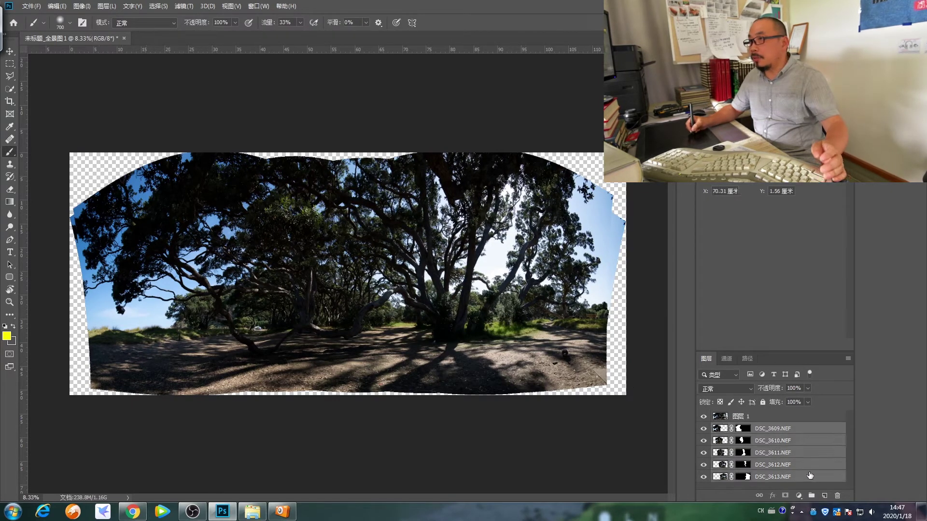
pyautogui.moveTo(784, 477); pyautogui.dragTo(833, 495)
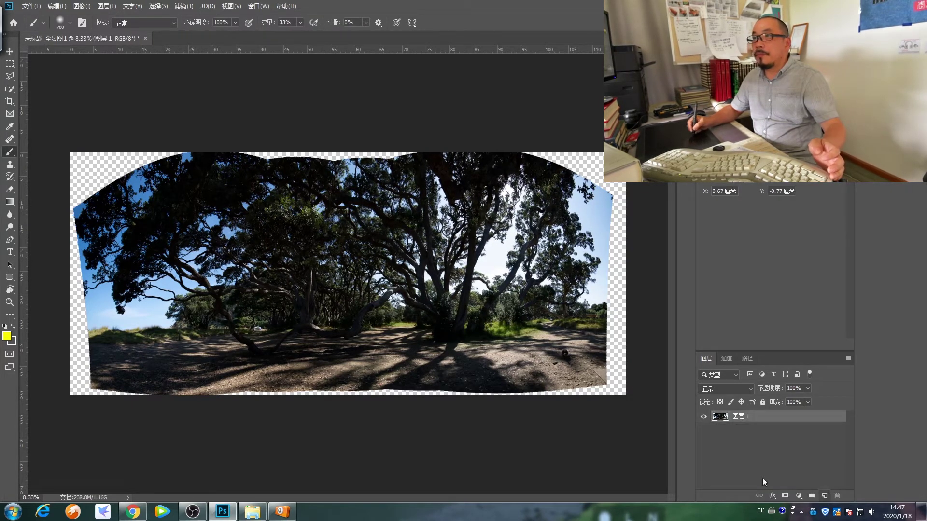
# - Start a new warp on 图层 1, pulling the top-left corner, top edge and bottom-left corner outward
pyautogui.click(57, 6)
pyautogui.moveTo(80, 246)
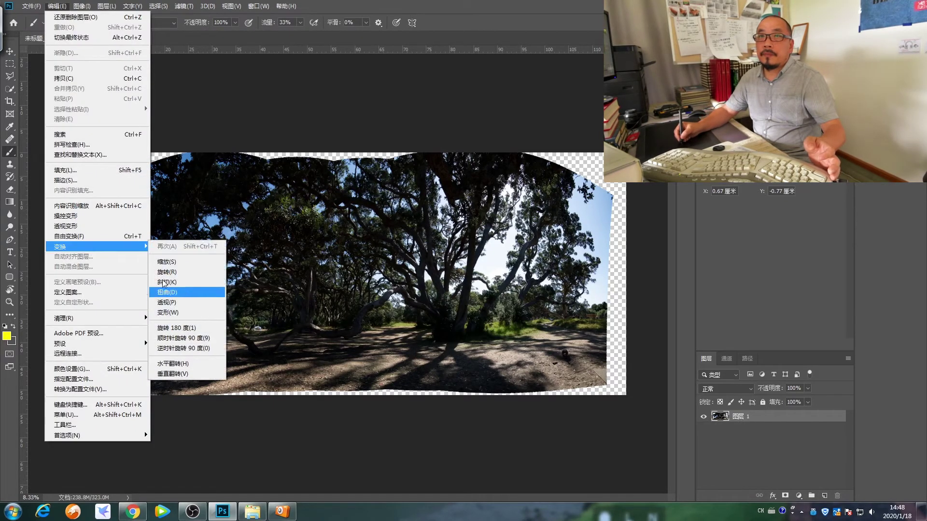
pyautogui.click(168, 313)
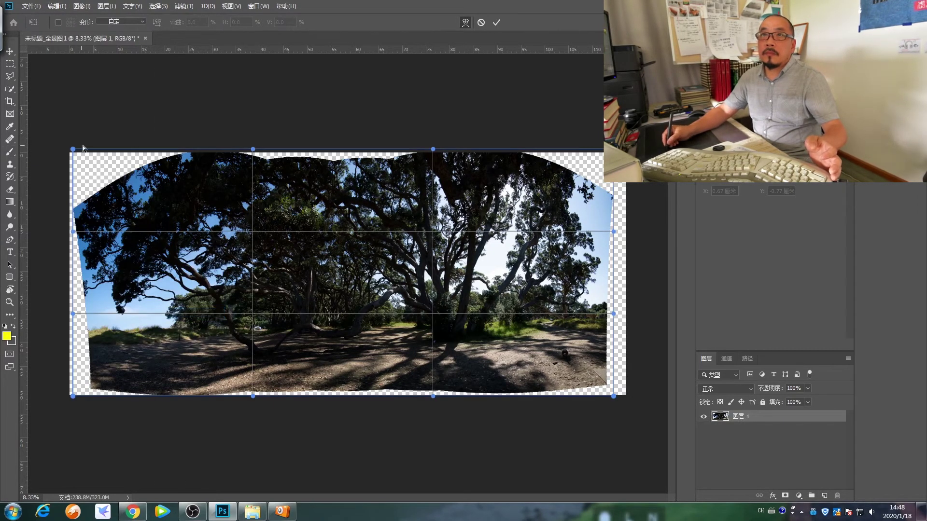
pyautogui.moveTo(72, 143); pyautogui.dragTo(72, 134)
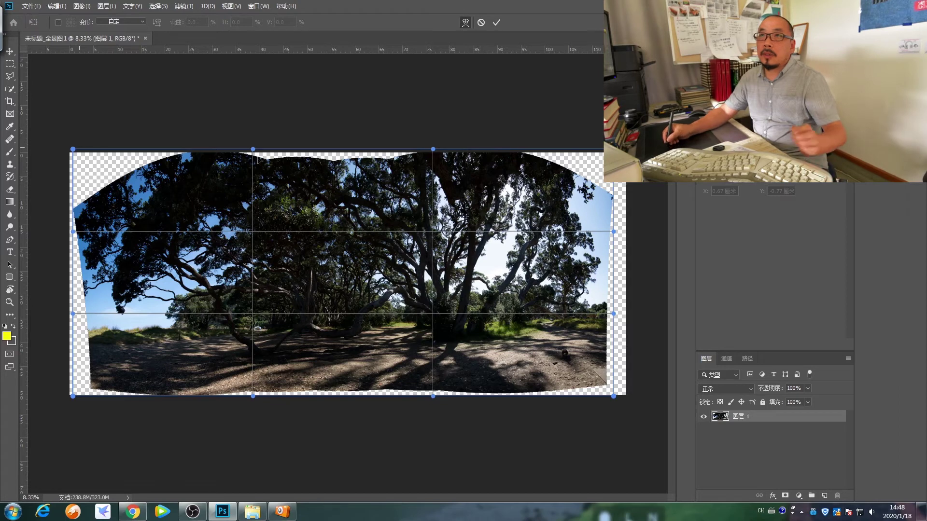
pyautogui.moveTo(73, 149); pyautogui.dragTo(75, 127)
pyautogui.moveTo(253, 150); pyautogui.dragTo(258, 162)
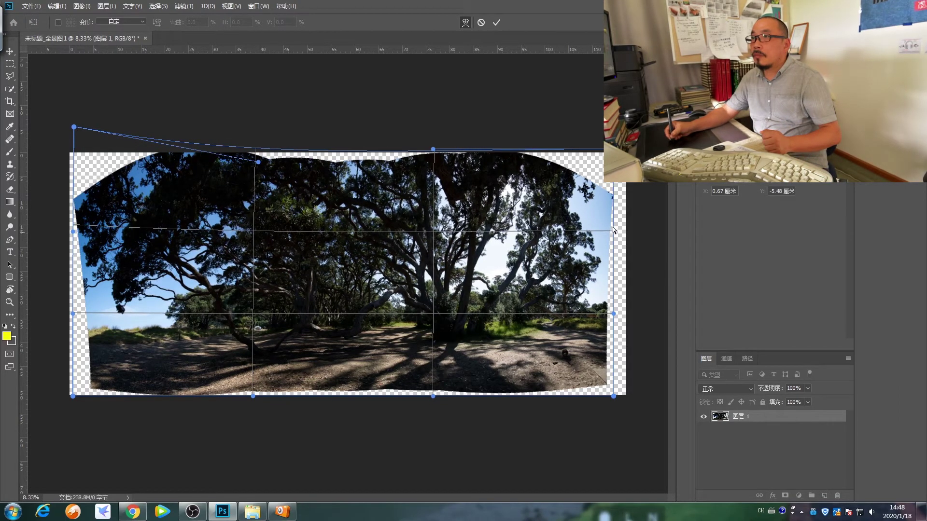
pyautogui.moveTo(616, 232); pyautogui.dragTo(612, 227)
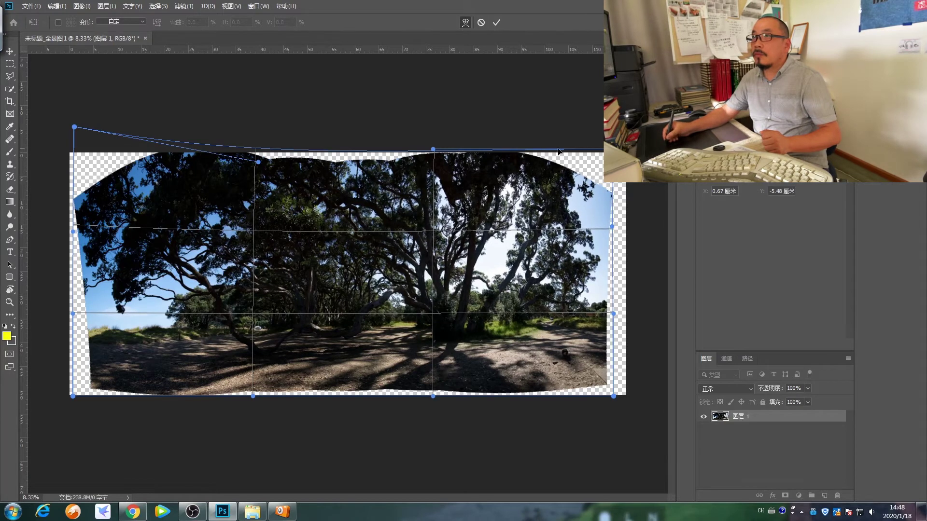
pyautogui.moveTo(434, 150); pyautogui.dragTo(436, 154)
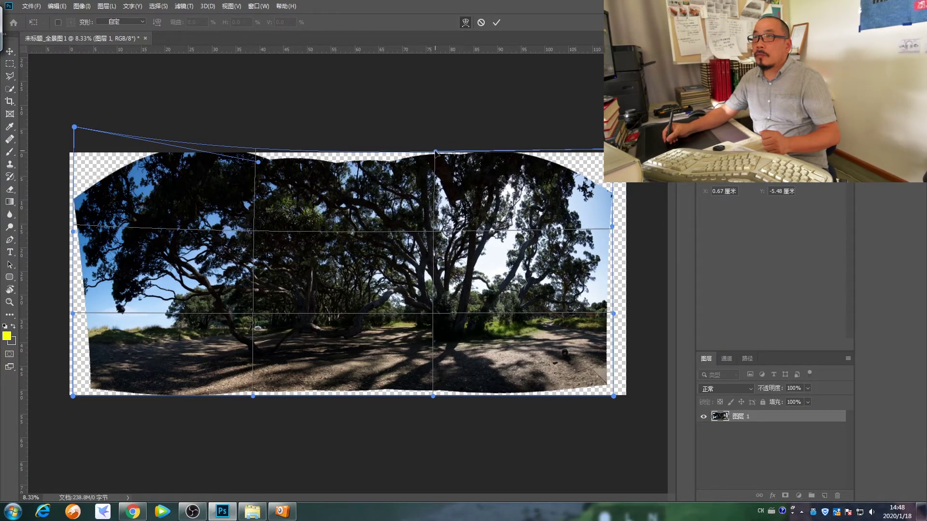
pyautogui.moveTo(72, 397); pyautogui.dragTo(65, 401)
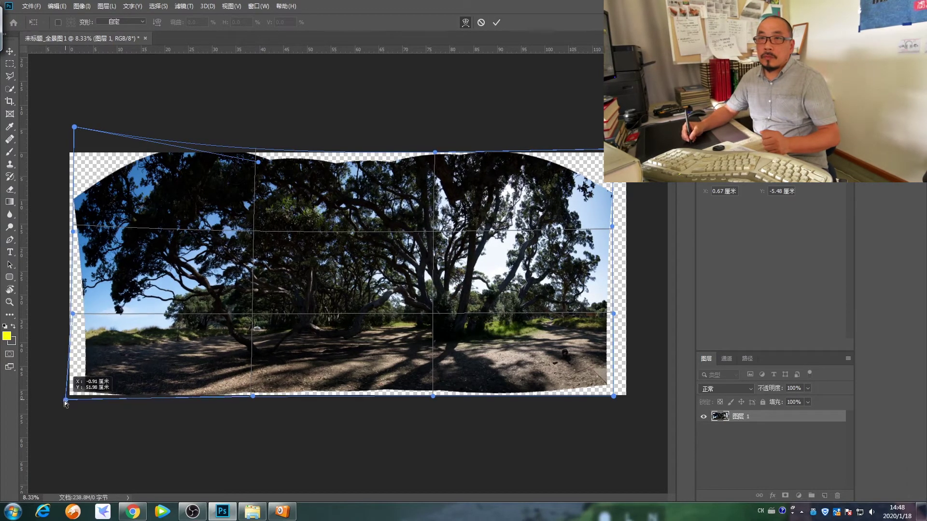
# - Refine the warp's bottom, right, top and left edges, then commit it
pyautogui.moveTo(252, 397); pyautogui.dragTo(257, 386)
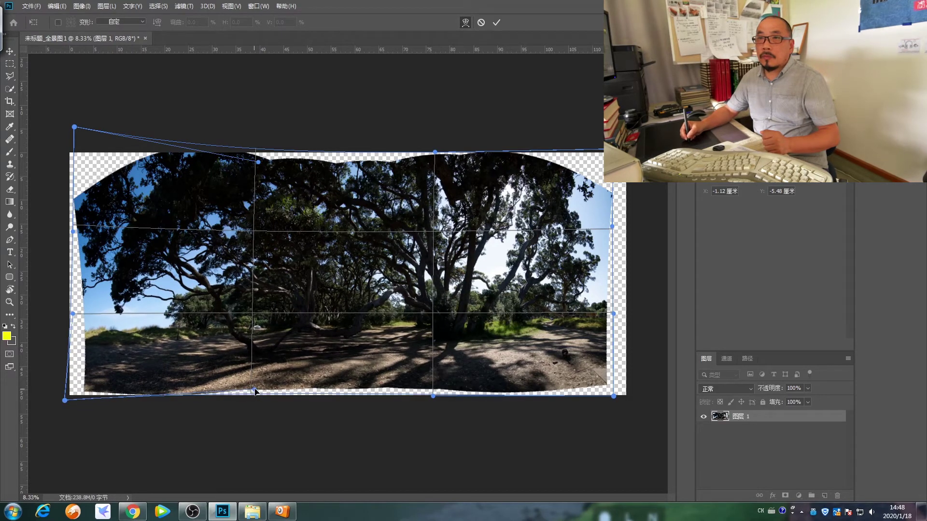
pyautogui.moveTo(431, 395); pyautogui.dragTo(434, 399)
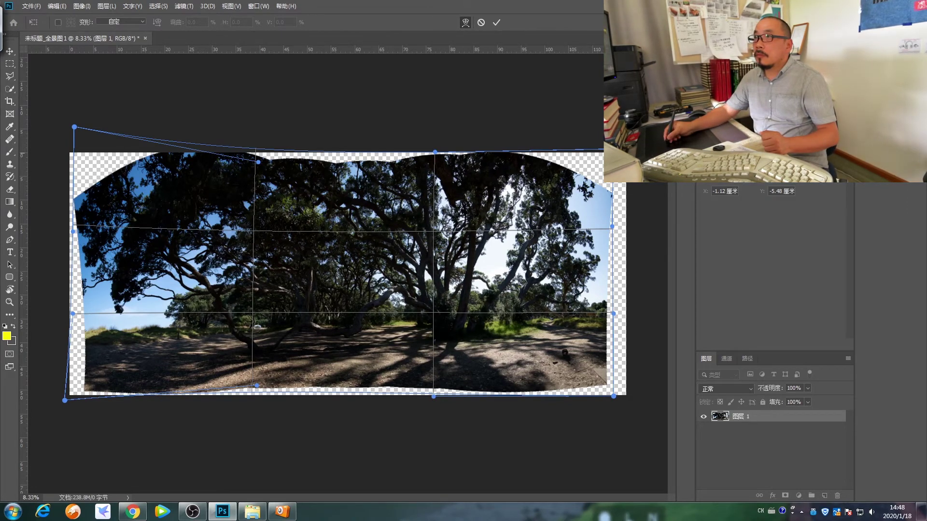
pyautogui.moveTo(628, 150); pyautogui.dragTo(620, 153)
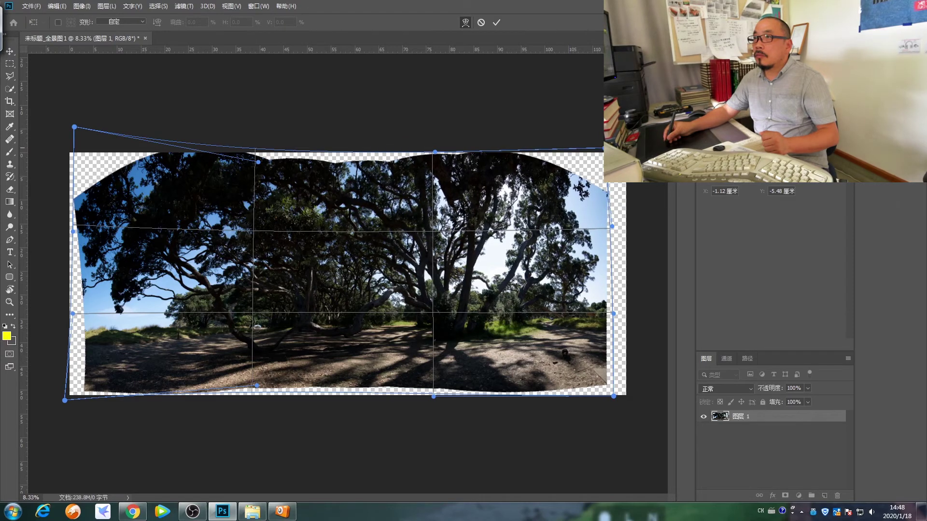
pyautogui.moveTo(612, 227); pyautogui.dragTo(611, 220)
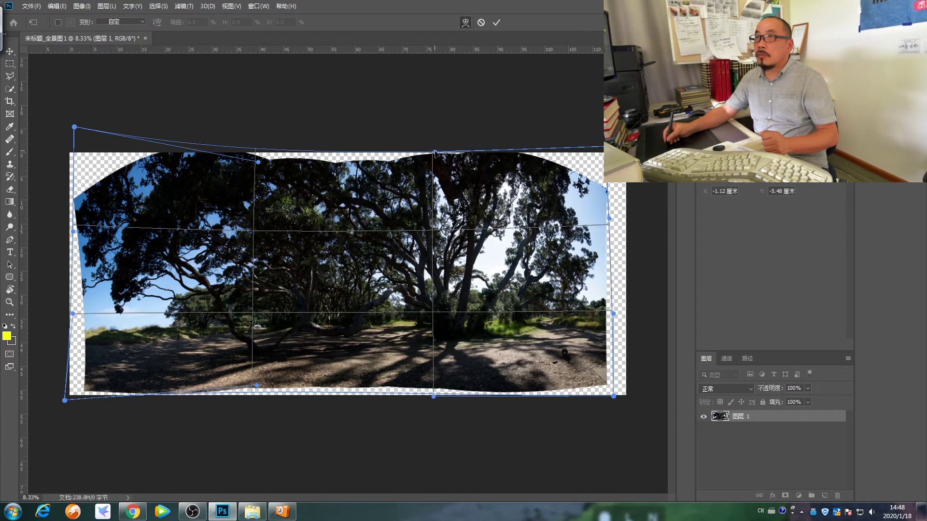
pyautogui.moveTo(435, 153); pyautogui.dragTo(433, 158)
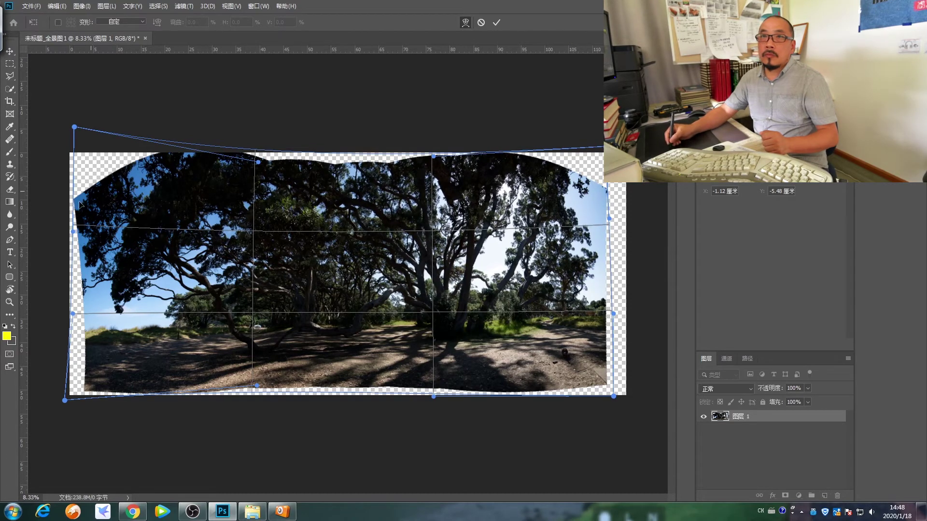
pyautogui.moveTo(78, 131); pyautogui.dragTo(84, 124)
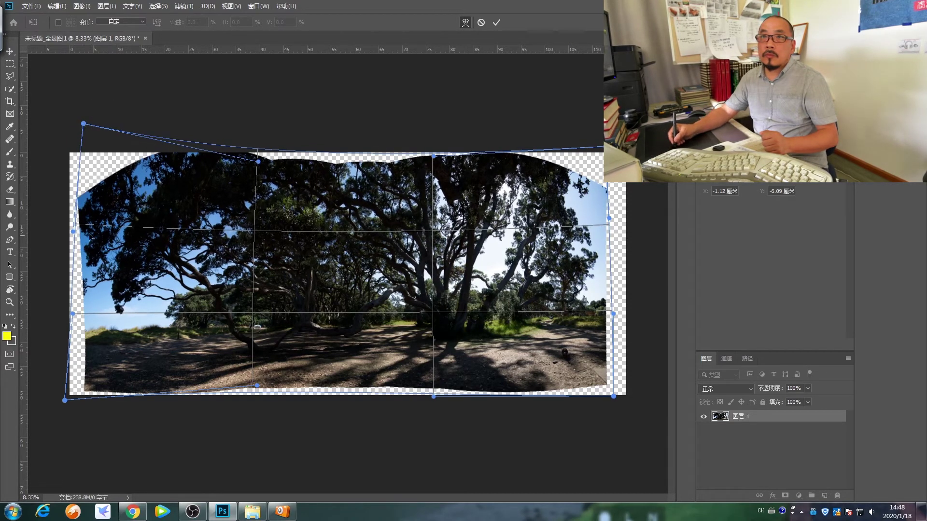
pyautogui.moveTo(74, 232); pyautogui.dragTo(79, 226)
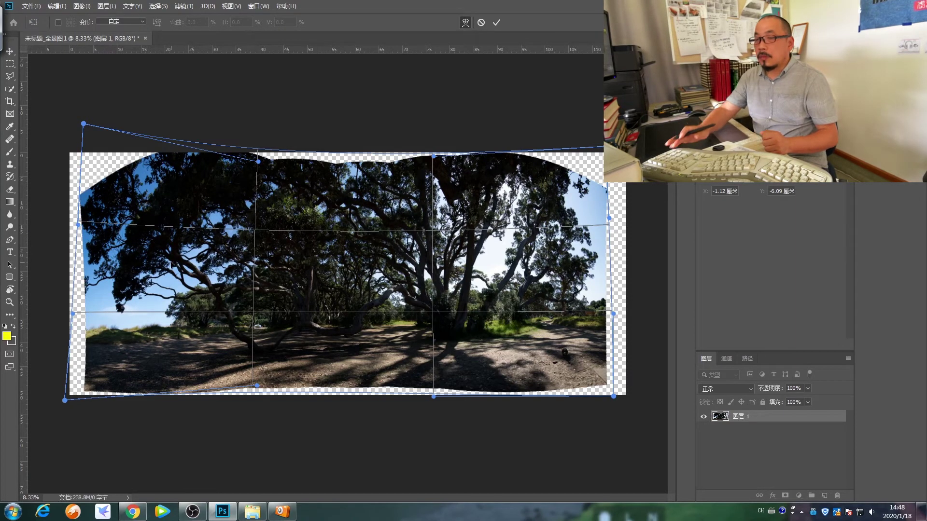
pyautogui.press('Return')
pyautogui.press('b')
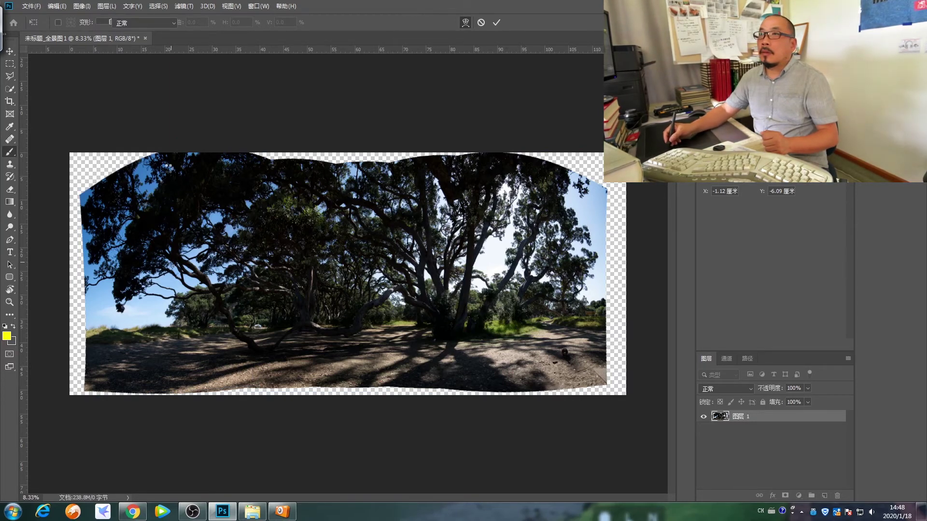
# - Set the crop box's top, right, left and bottom edges just inside the panorama's wavy borders
pyautogui.click(10, 101)
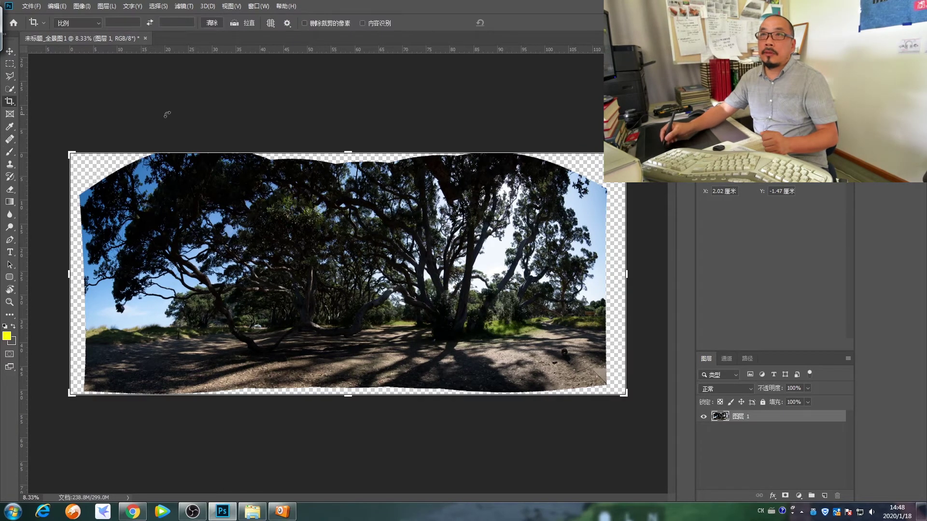
pyautogui.moveTo(348, 154); pyautogui.dragTo(347, 159)
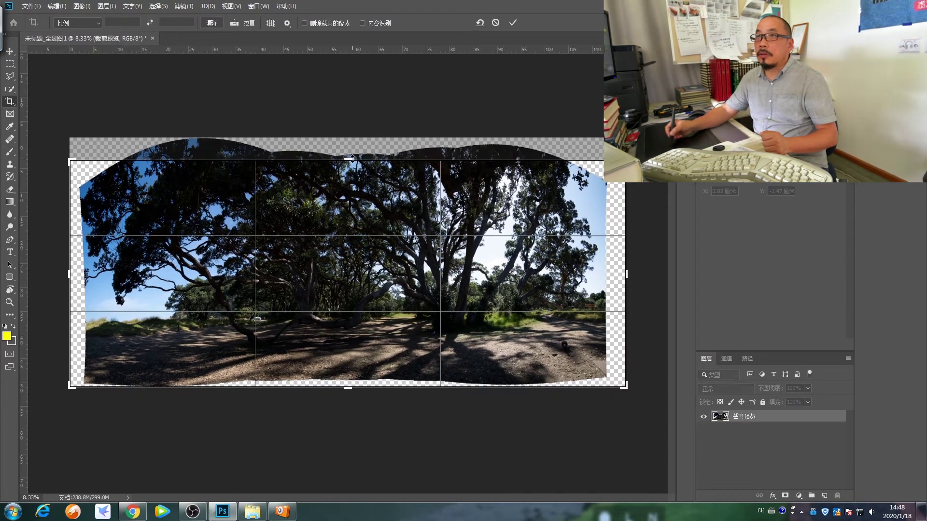
pyautogui.moveTo(630, 275); pyautogui.dragTo(614, 275)
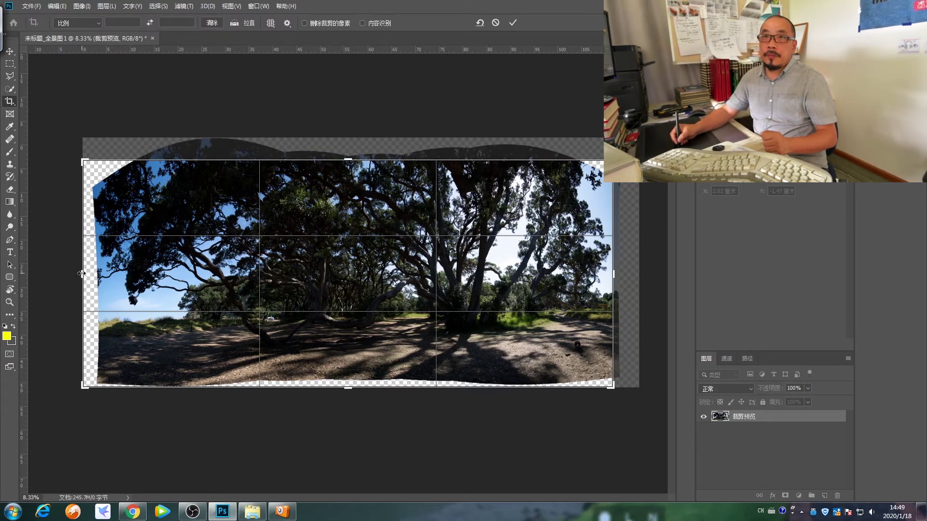
pyautogui.moveTo(81, 274); pyautogui.dragTo(89, 273)
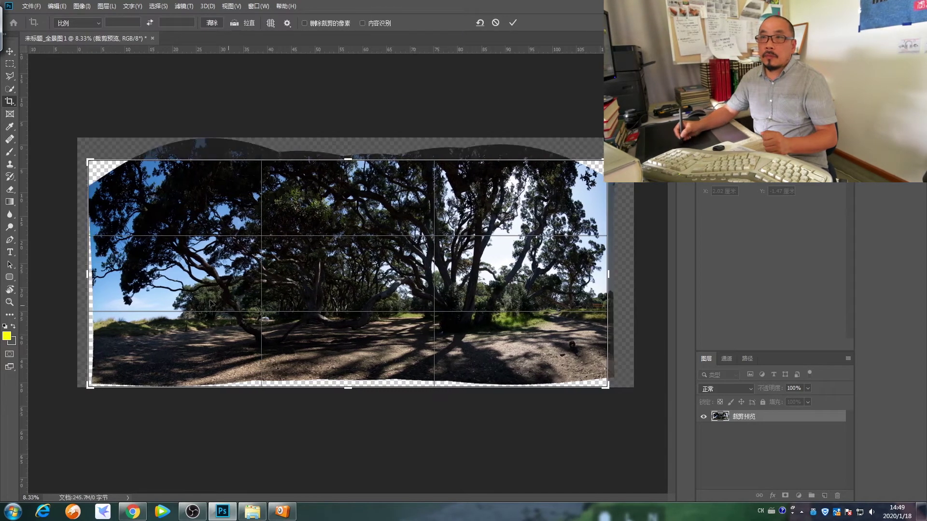
pyautogui.moveTo(357, 388); pyautogui.dragTo(351, 386)
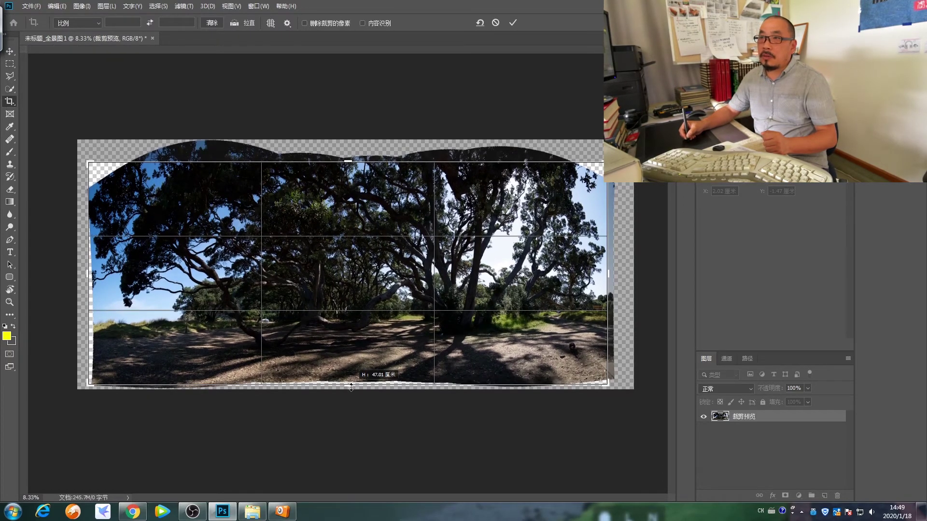
pyautogui.moveTo(351, 387); pyautogui.dragTo(351, 387)
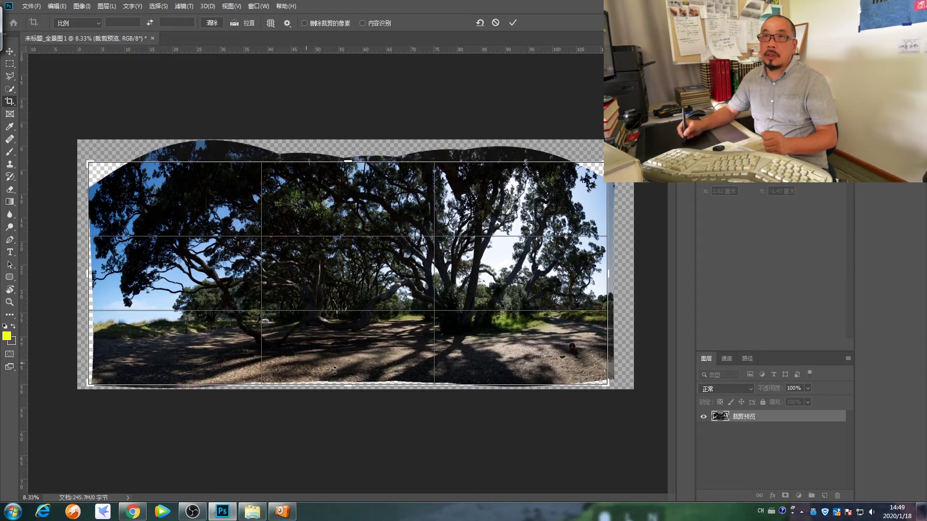
pyautogui.moveTo(87, 279); pyautogui.dragTo(93, 274)
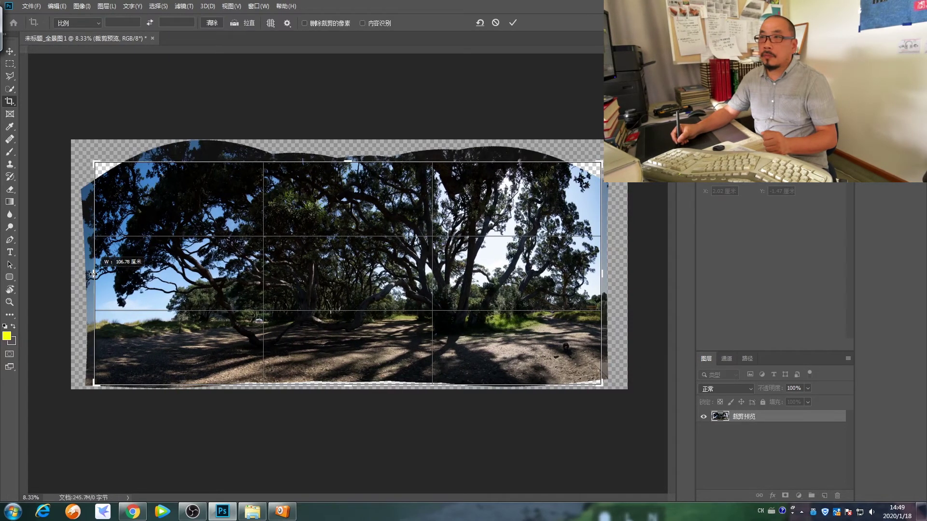
pyautogui.moveTo(93, 274); pyautogui.dragTo(94, 274)
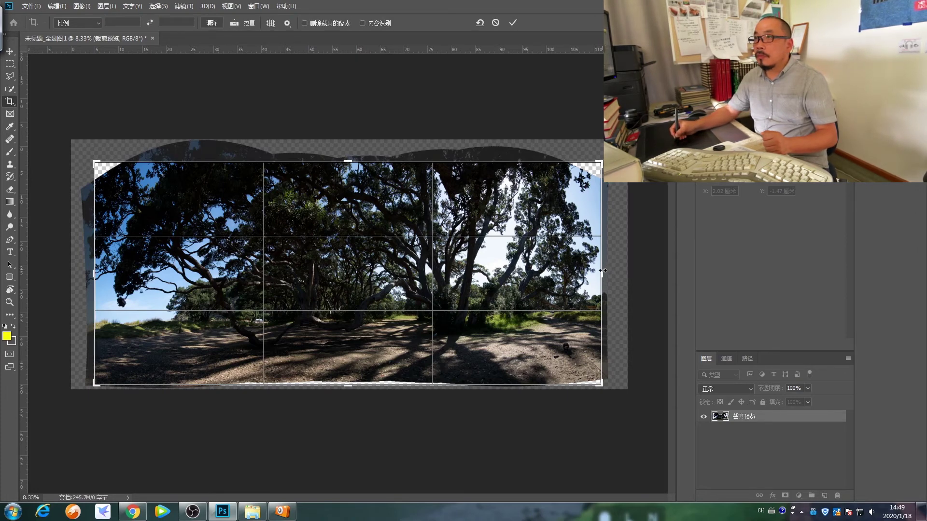
pyautogui.moveTo(602, 271); pyautogui.dragTo(602, 271)
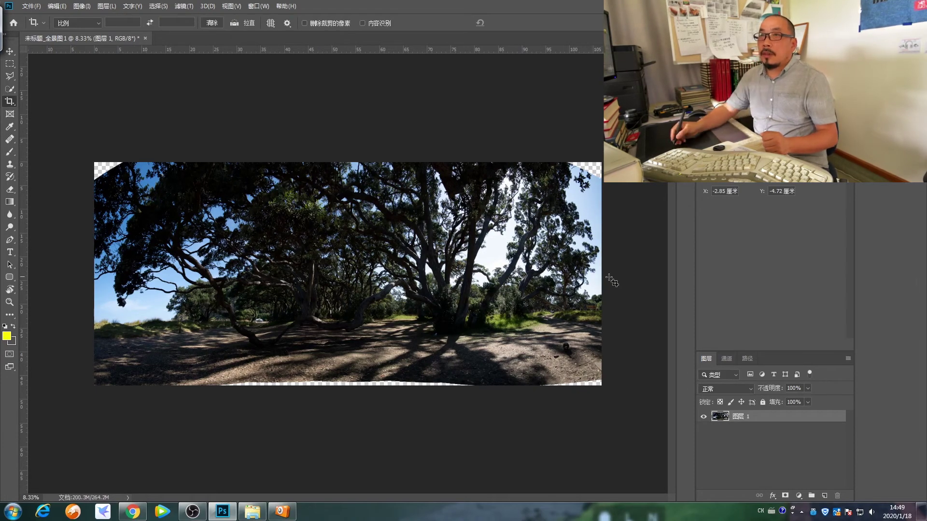
# - Warp the top-left corner of the trees outward to fill its transparent gap
pyautogui.click(9, 68)
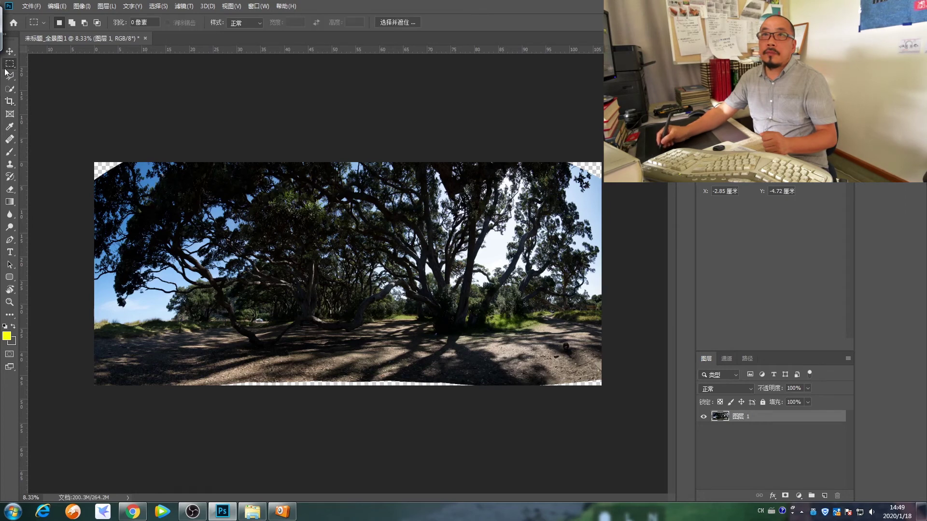
pyautogui.moveTo(75, 150); pyautogui.dragTo(186, 238)
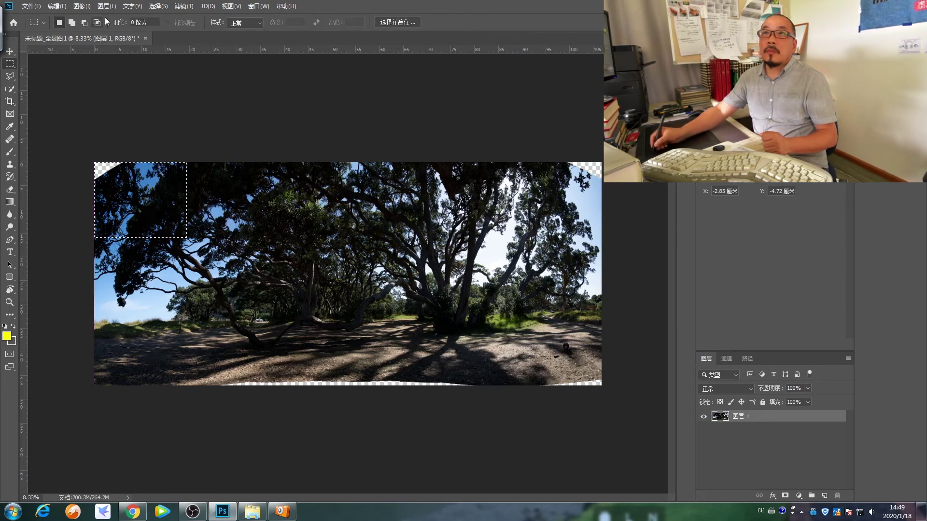
pyautogui.click(58, 6)
pyautogui.moveTo(97, 246)
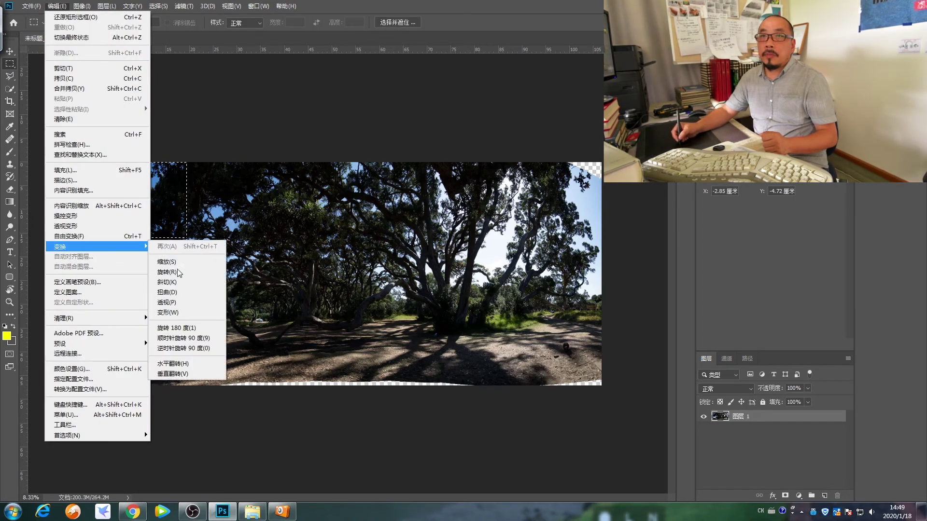
pyautogui.click(169, 313)
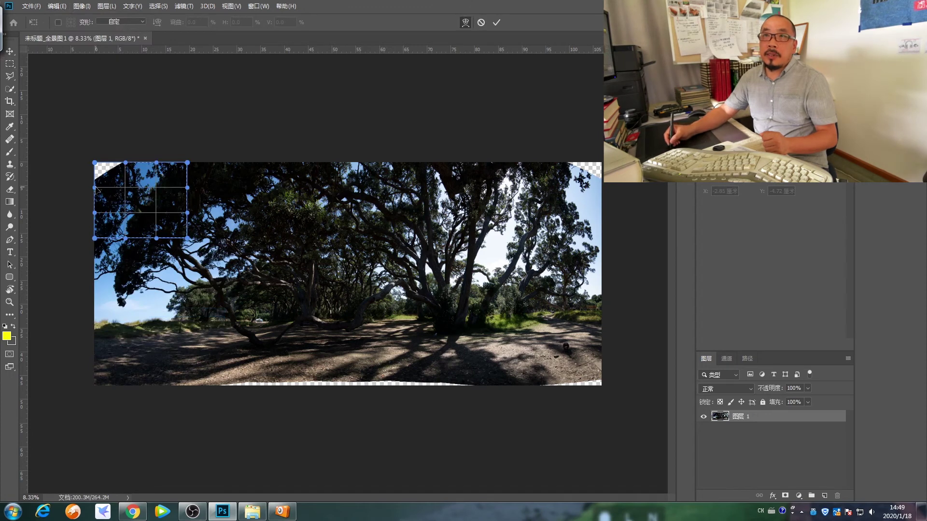
pyautogui.moveTo(96, 189)
pyautogui.mouseDown()
pyautogui.moveTo(103, 166)
pyautogui.moveTo(92, 152)
pyautogui.moveTo(80, 164)
pyautogui.mouseUp()
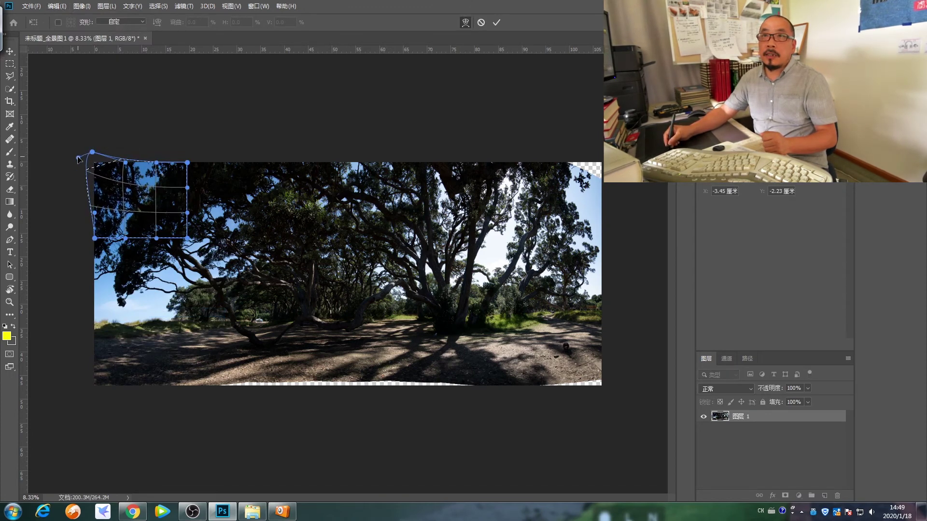
pyautogui.press('Return')
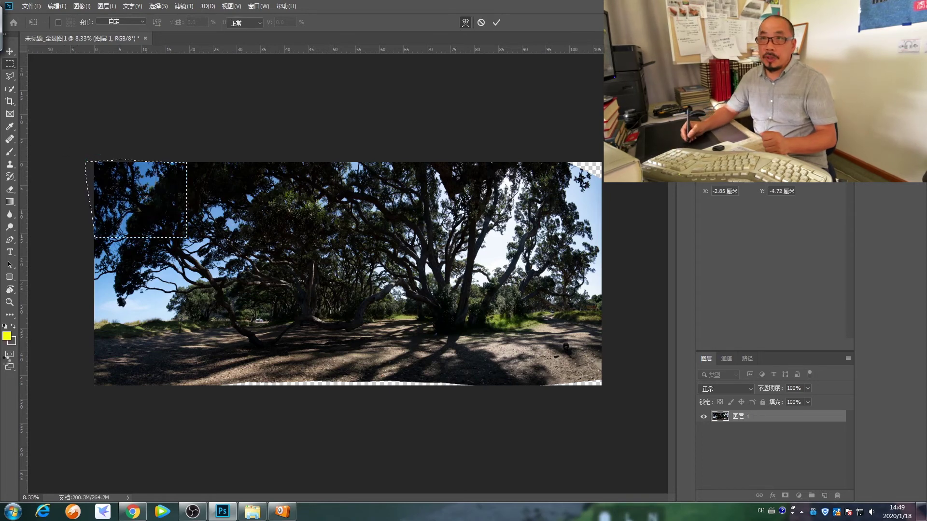
pyautogui.press('m')
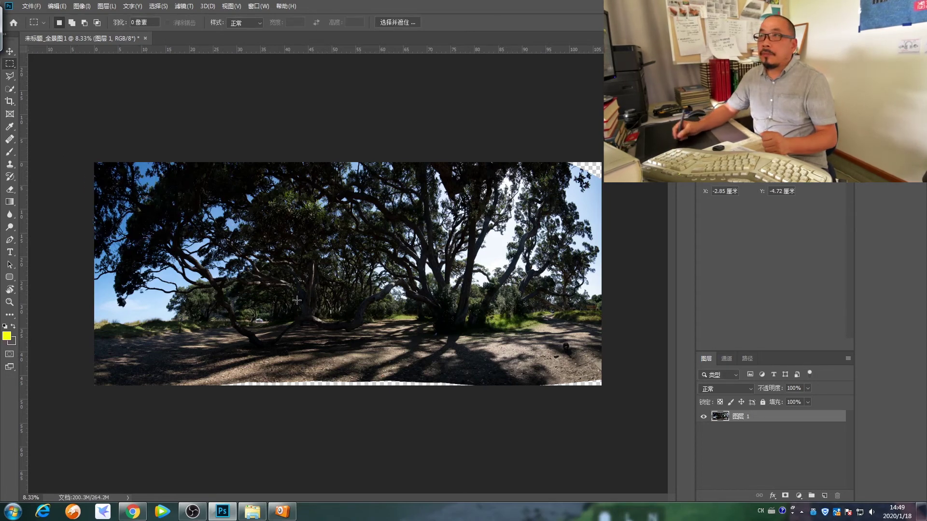
# - Warp the top-right corner of the trees up to fill its transparent gap
pyautogui.moveTo(526, 149); pyautogui.dragTo(667, 270)
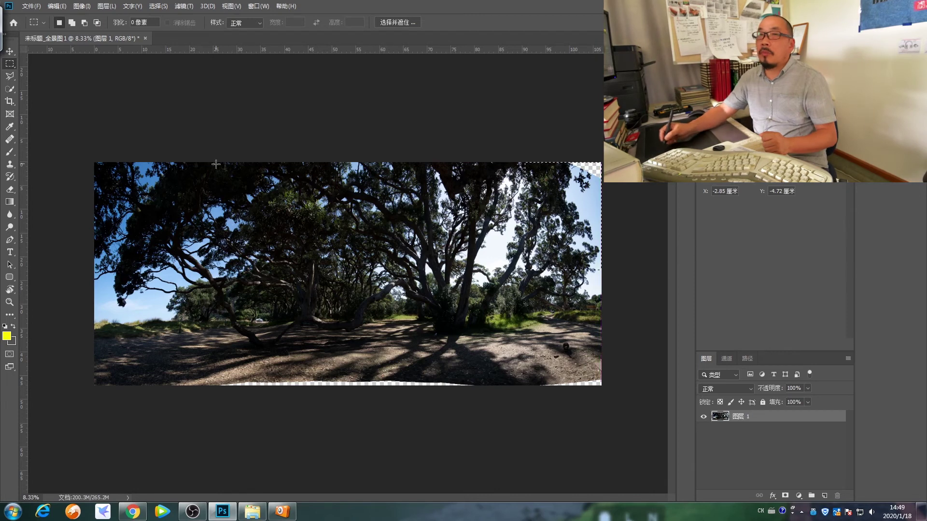
pyautogui.click(57, 5)
pyautogui.moveTo(87, 247)
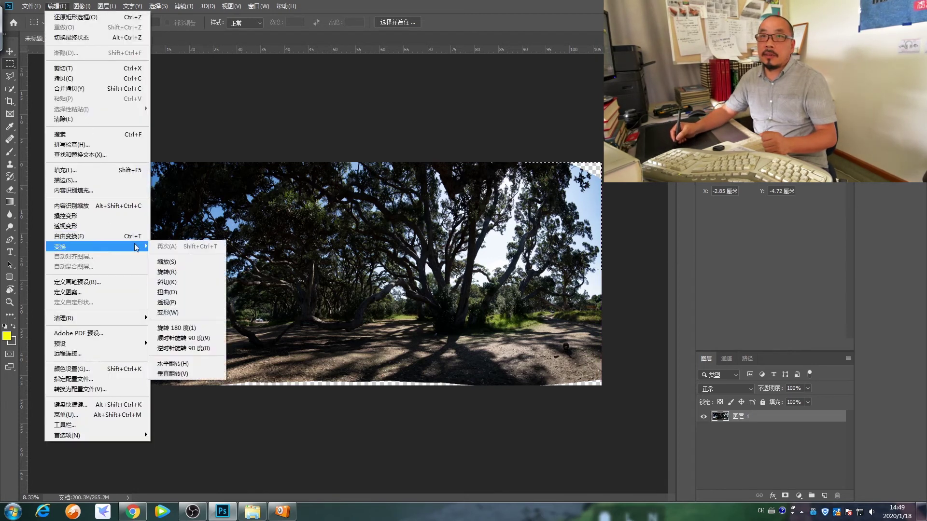
pyautogui.click(193, 313)
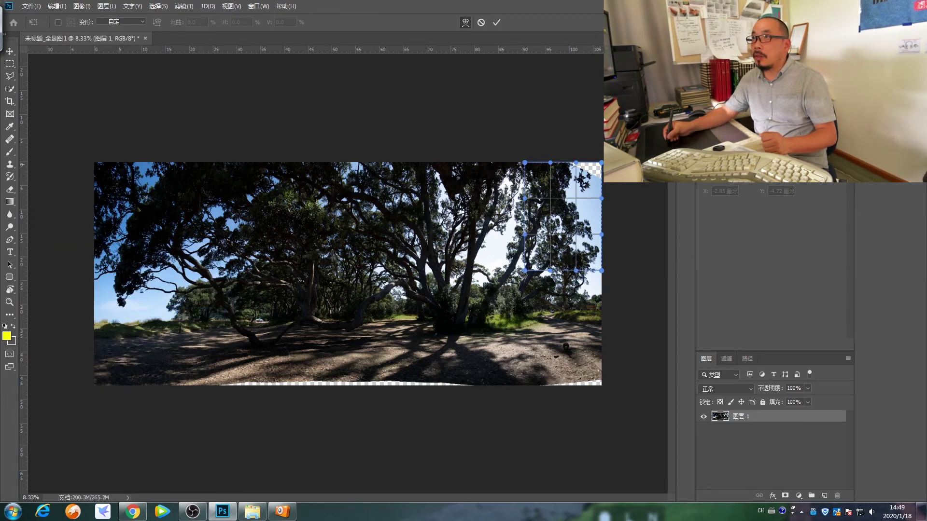
pyautogui.moveTo(601, 163)
pyautogui.mouseDown()
pyautogui.moveTo(621, 192)
pyautogui.moveTo(607, 181)
pyautogui.mouseUp()
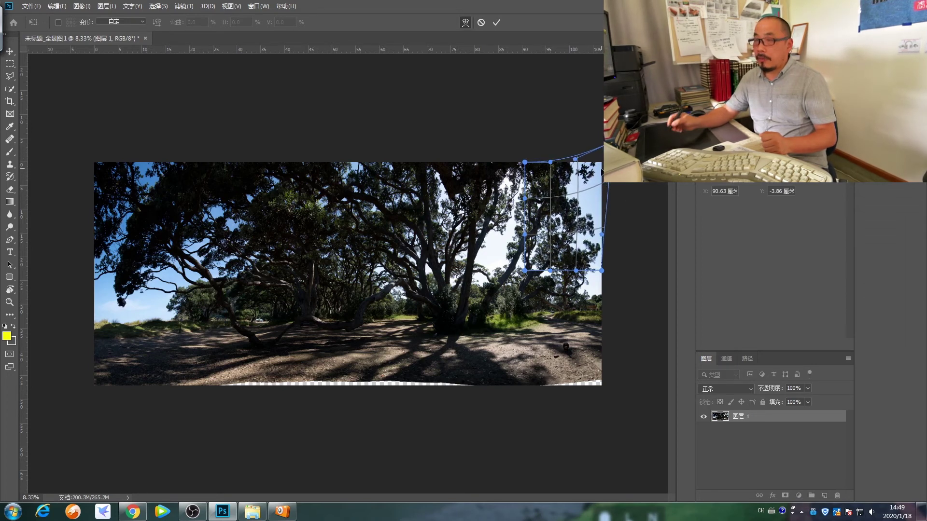
pyautogui.press('Return')
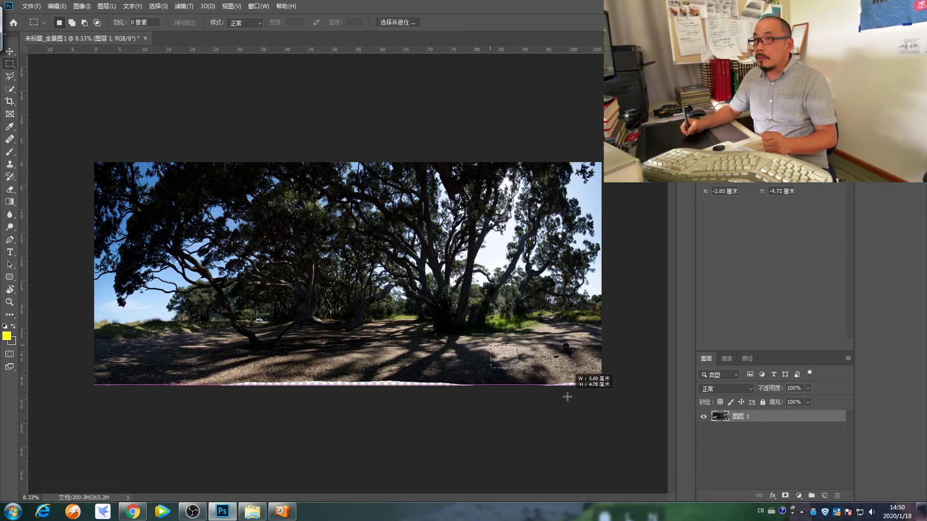
# - Distort the bottom-right corner down to cover its transparent gap
pyautogui.click(57, 6)
pyautogui.moveTo(61, 246)
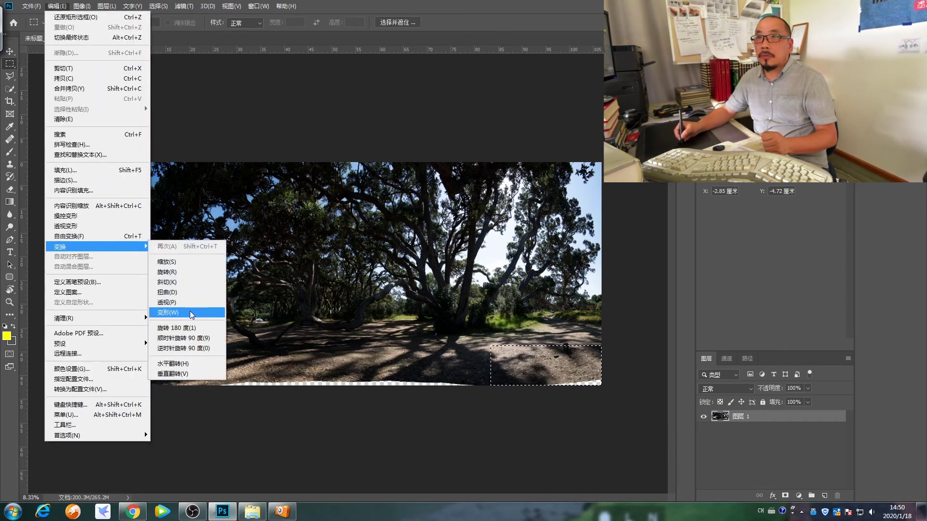
pyautogui.click(193, 295)
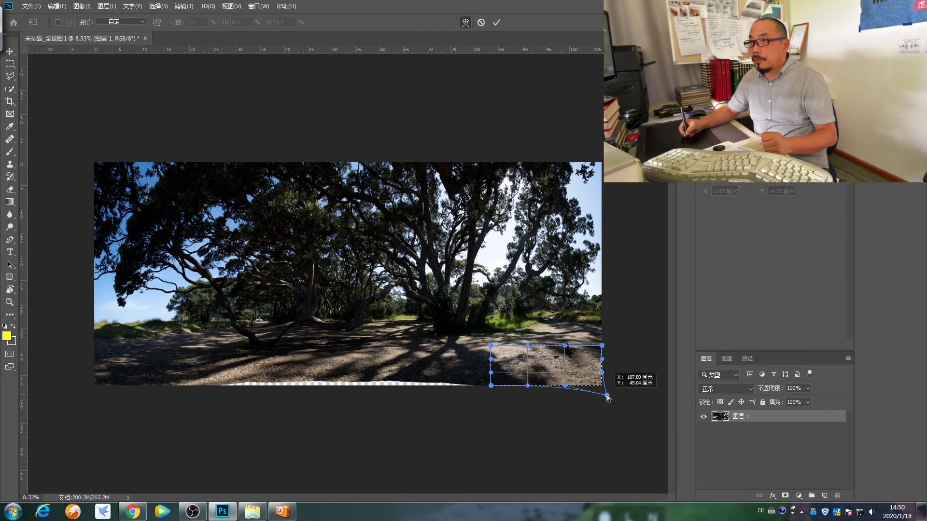
pyautogui.moveTo(603, 396); pyautogui.dragTo(609, 395)
pyautogui.press('Return')
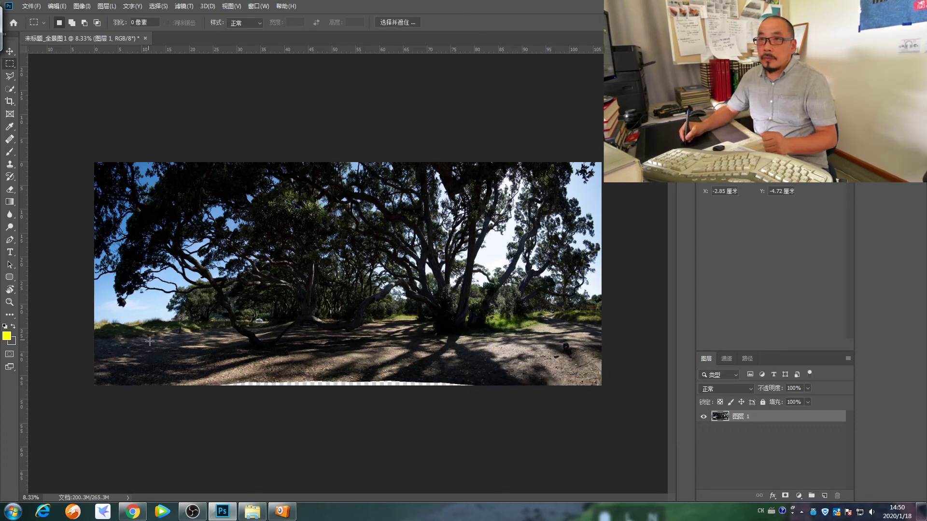
# - Warp the ground strip's bottom edge downward to close the remaining gap, then deselect
pyautogui.moveTo(145, 341); pyautogui.dragTo(556, 447)
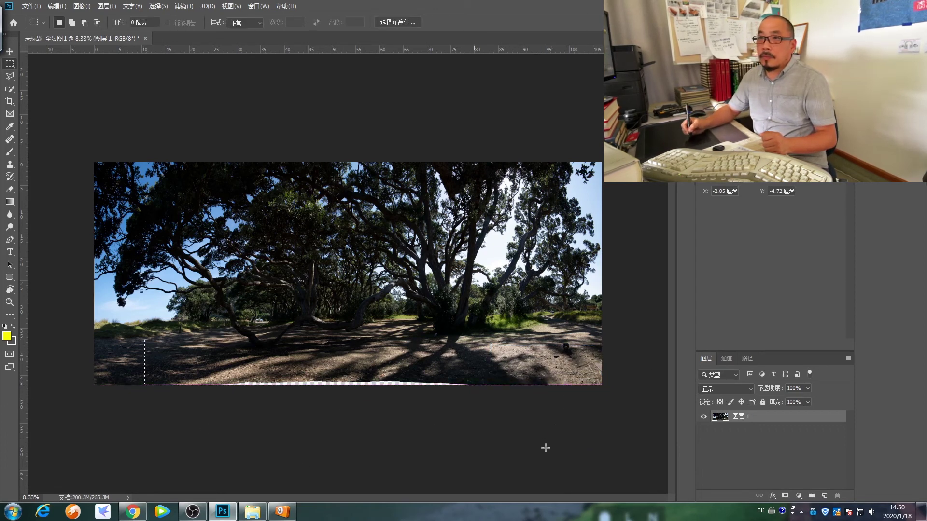
pyautogui.click(58, 6)
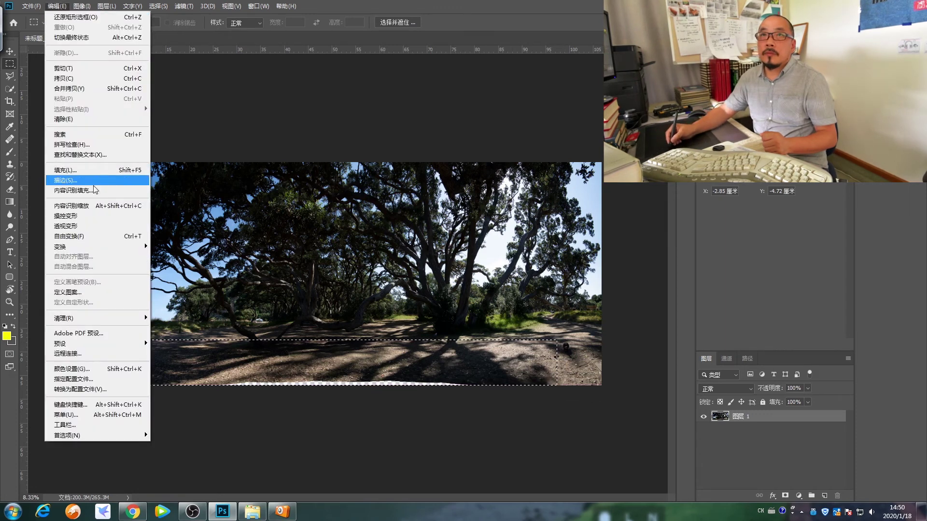
pyautogui.moveTo(86, 247)
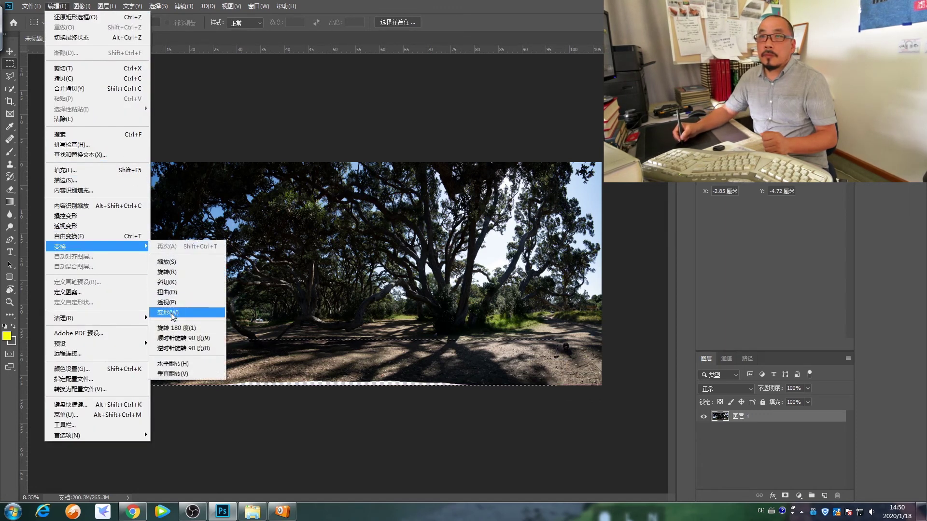
pyautogui.click(162, 314)
pyautogui.moveTo(281, 387); pyautogui.dragTo(283, 395)
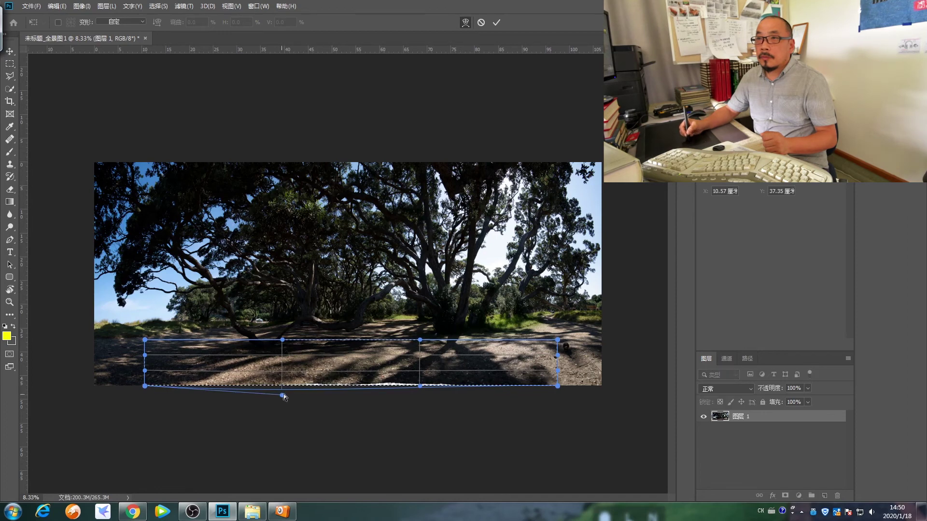
pyautogui.moveTo(420, 388); pyautogui.dragTo(418, 399)
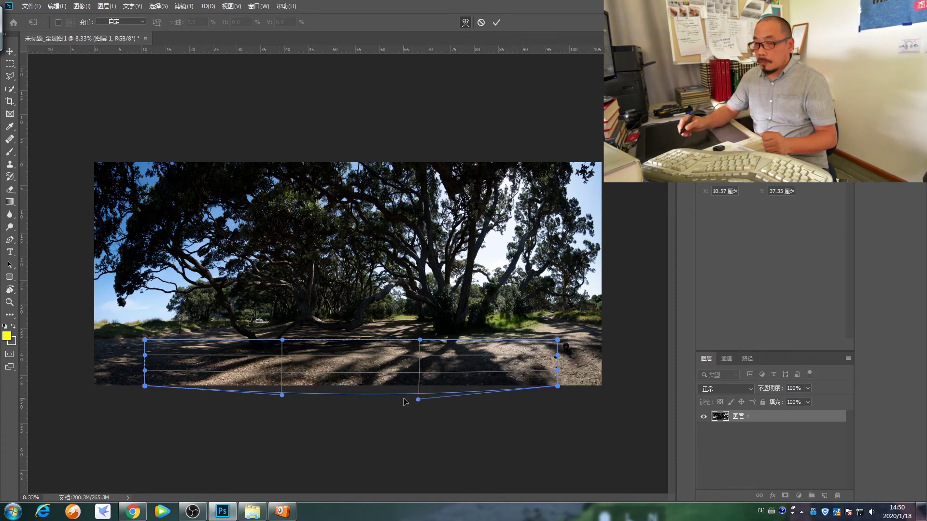
pyautogui.press('Return')
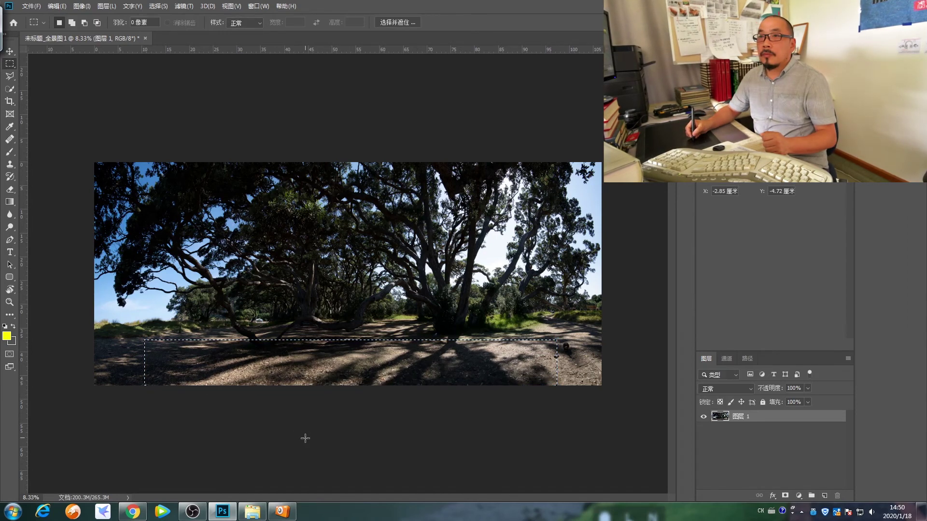
pyautogui.hotkey('ctrl', 'd')
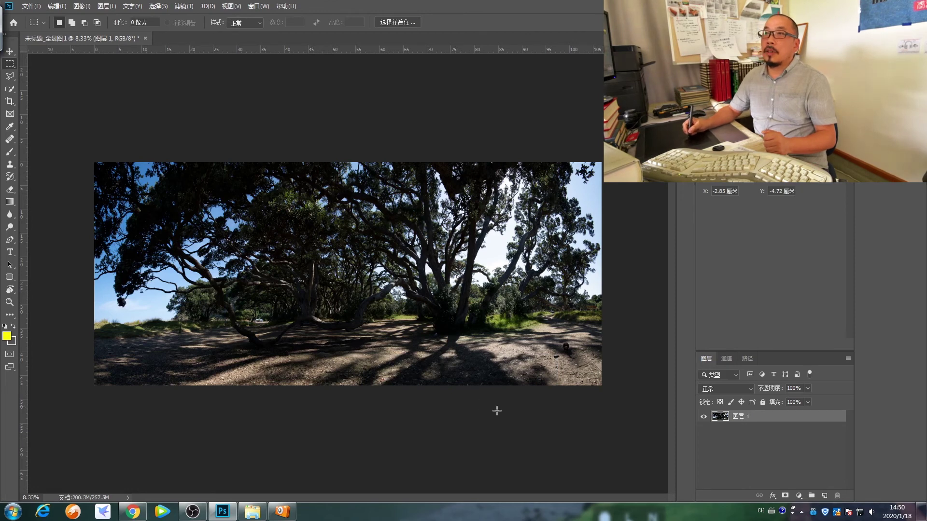